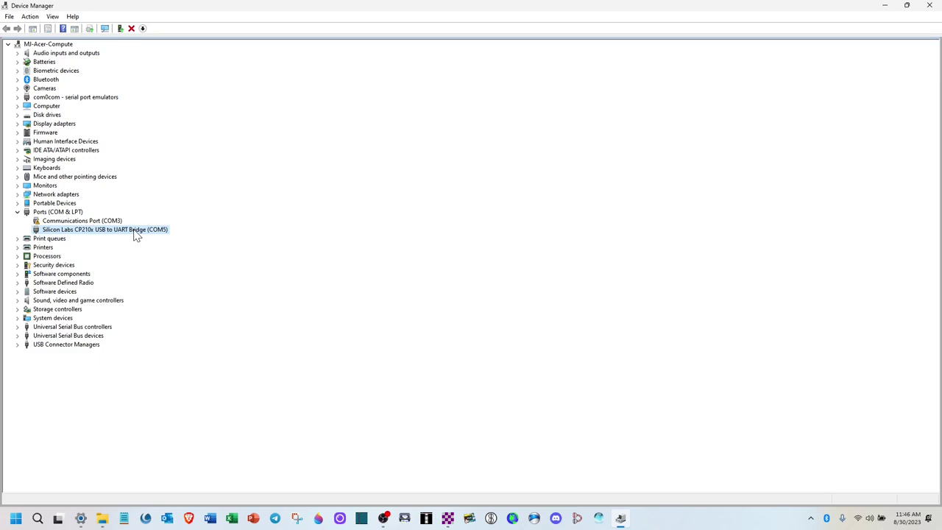
Set the Silicon Labs CP210x USB to UART Bridge (COM5) port speed to 1200 bits per second
double_click(136, 234)
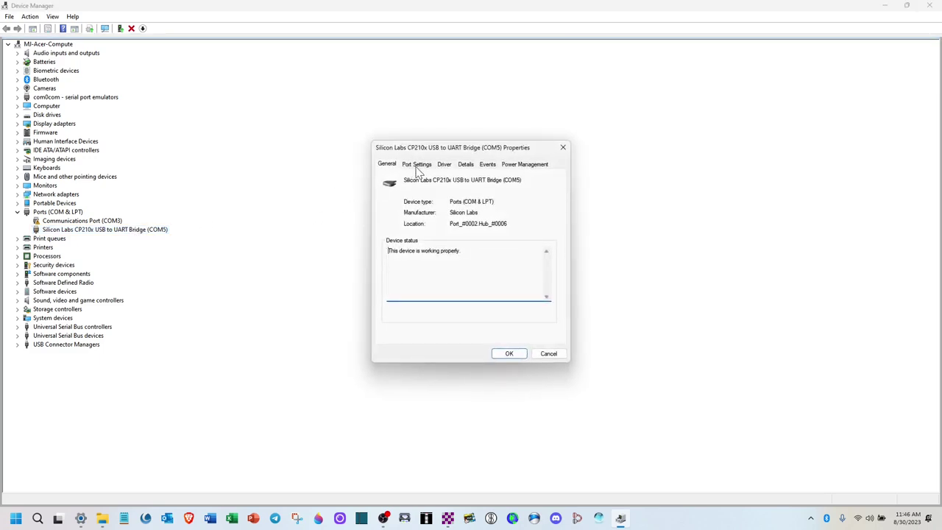
click(418, 167)
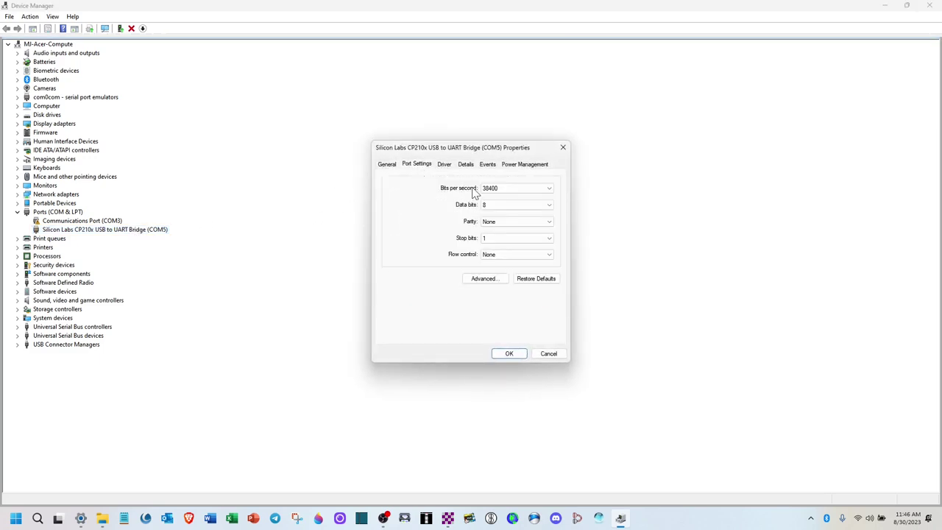
click(551, 189)
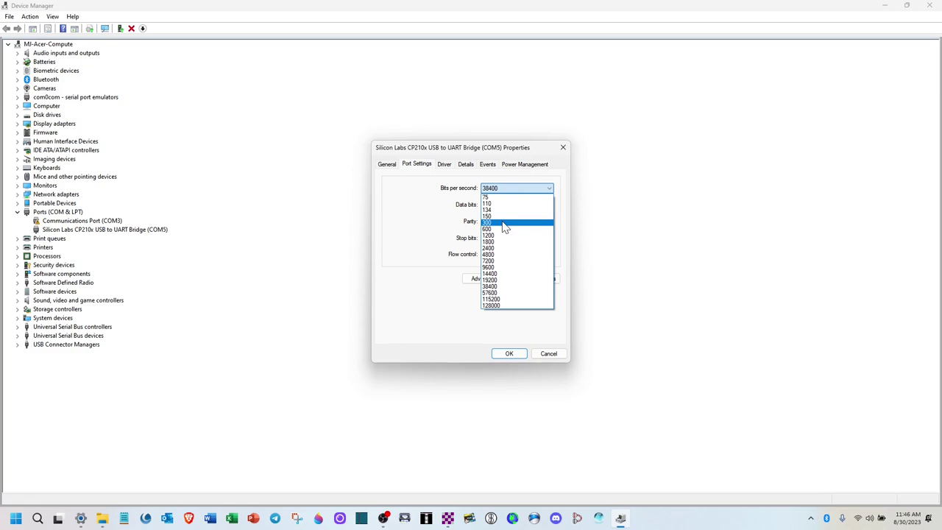
click(494, 236)
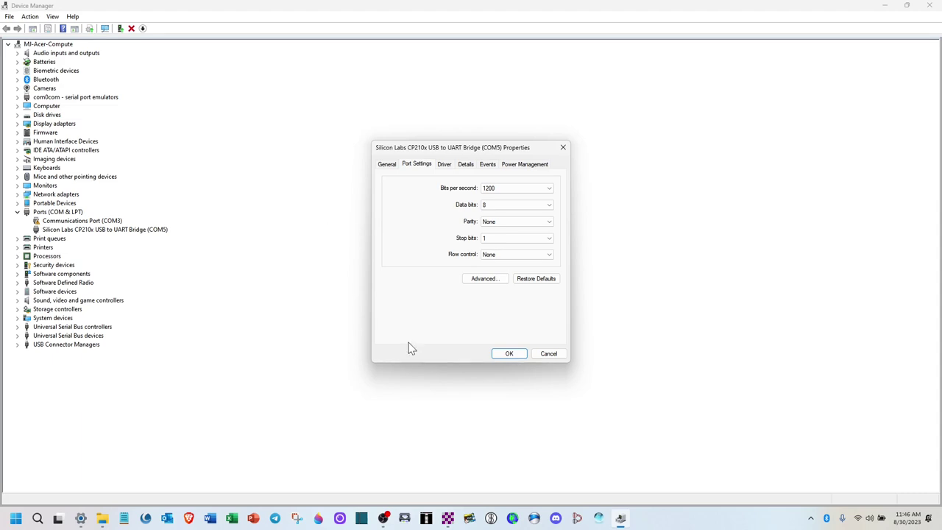
click(508, 354)
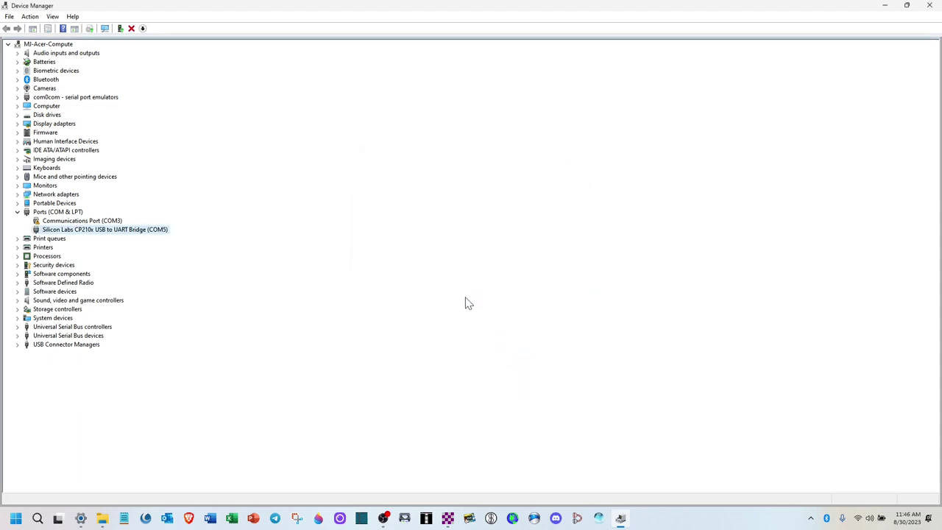
Open the Windows sound settings and bring up the additional sound settings dialog with the playback devices
click(81, 520)
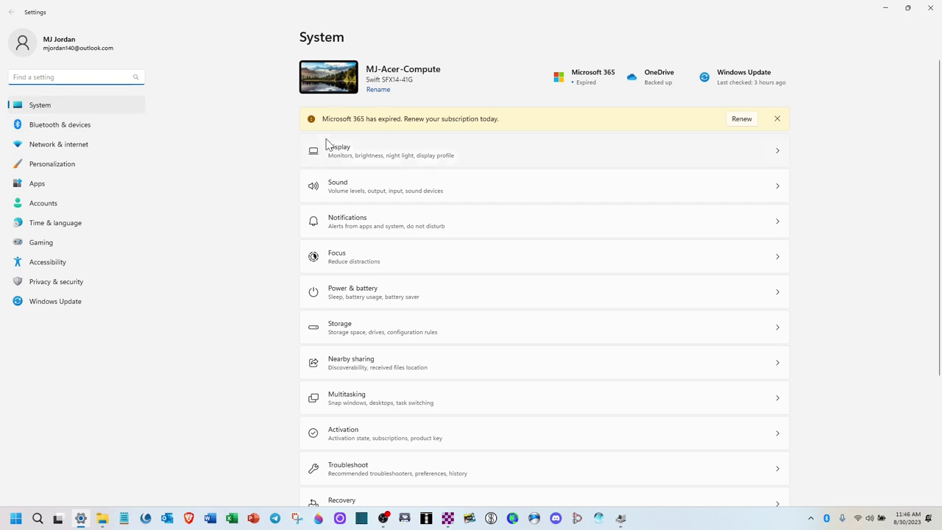
click(359, 190)
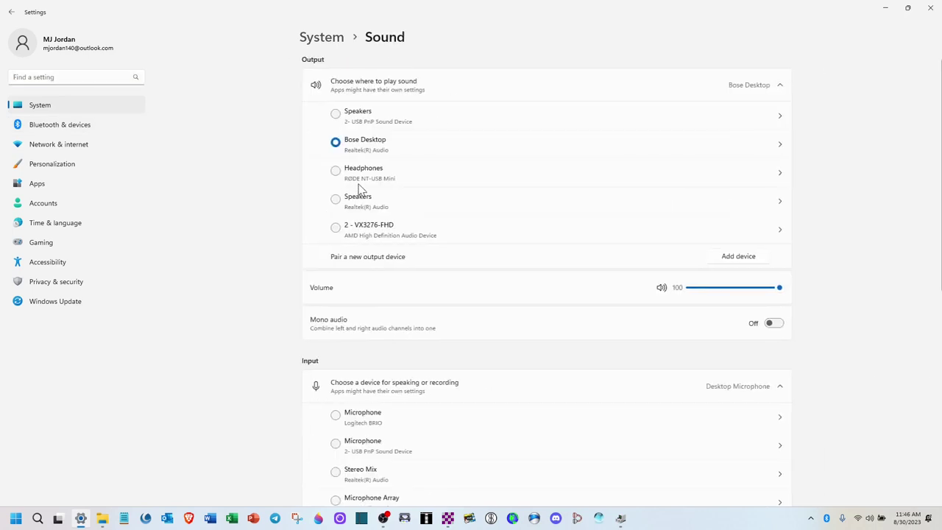
scroll(544, 169, down, 4)
scroll(545, 169, down, 4)
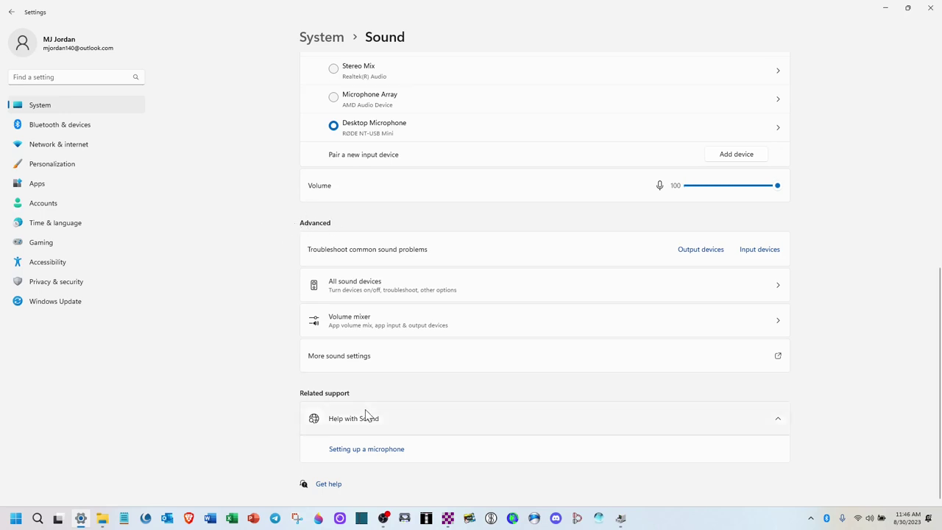
click(779, 358)
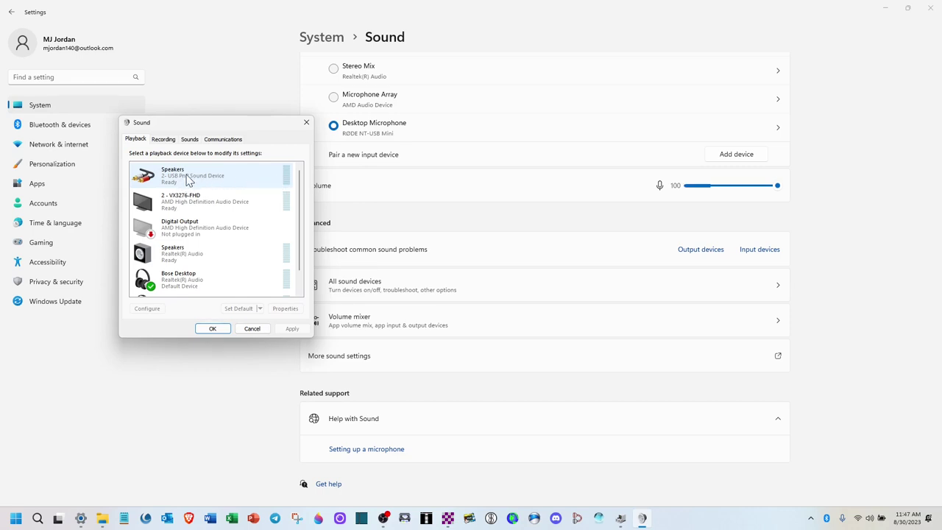
Review the enhancement, default format, exclusive mode, spatial sound and level settings of the USB PnP Sound Device speakers
double_click(188, 181)
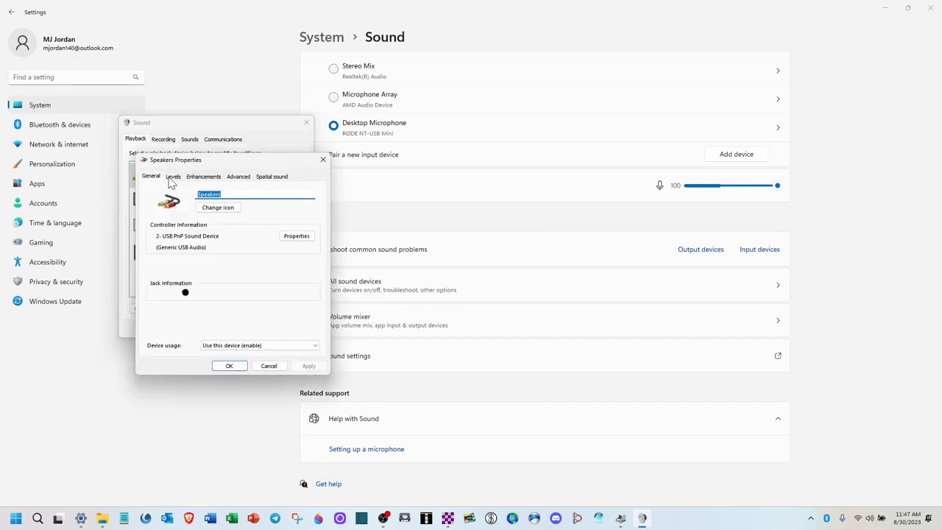
click(203, 178)
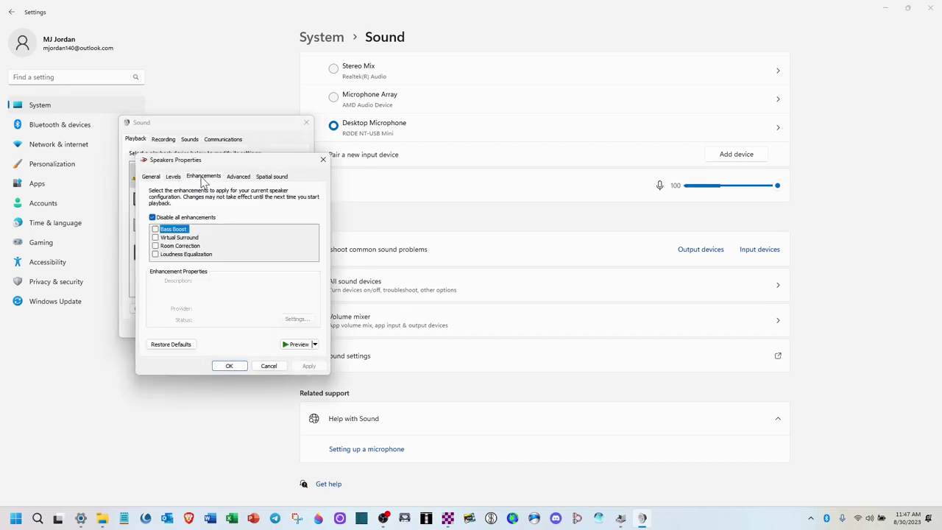
click(240, 179)
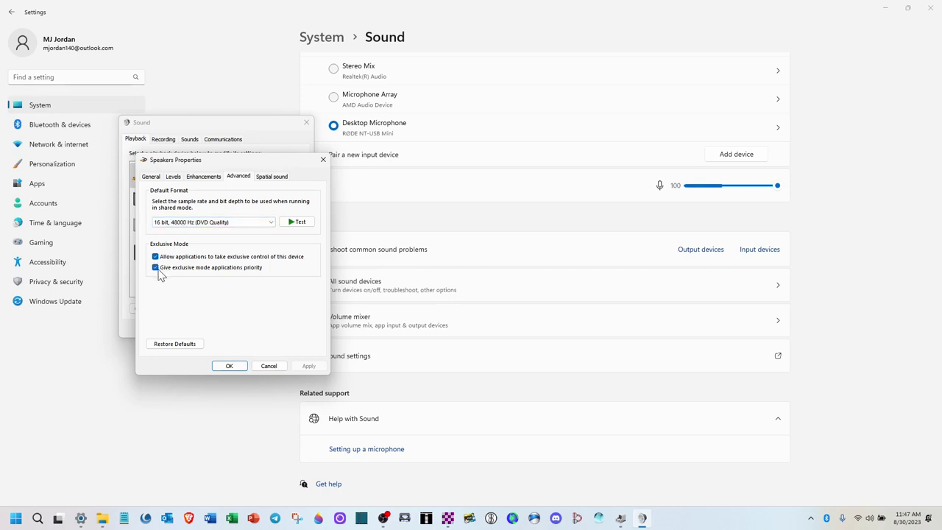
click(271, 179)
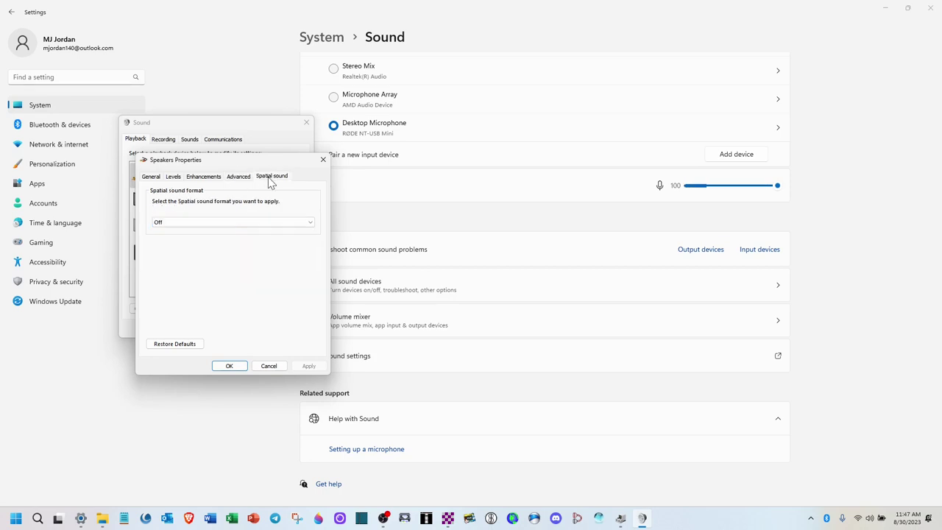
click(174, 178)
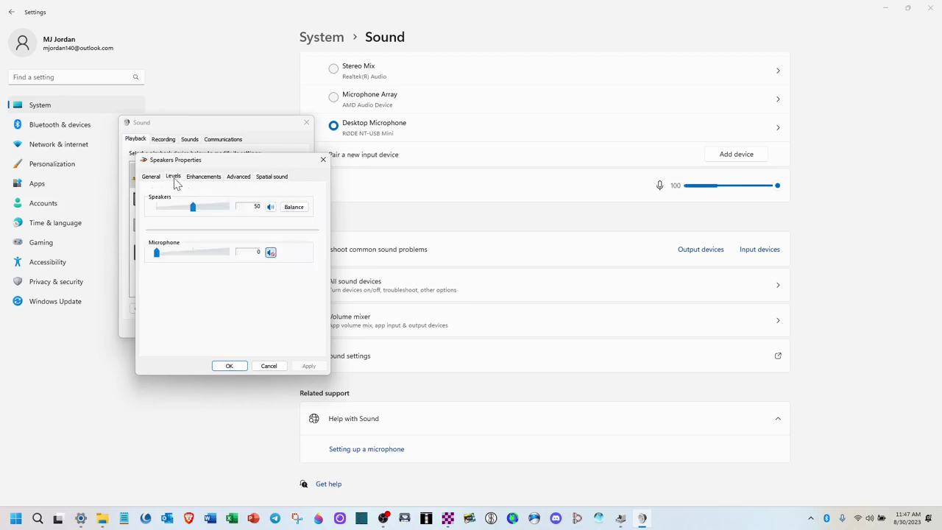
click(271, 252)
Check the USB speakers' level in decibels, return the display to percentage and accept the speaker properties
right_click(219, 211)
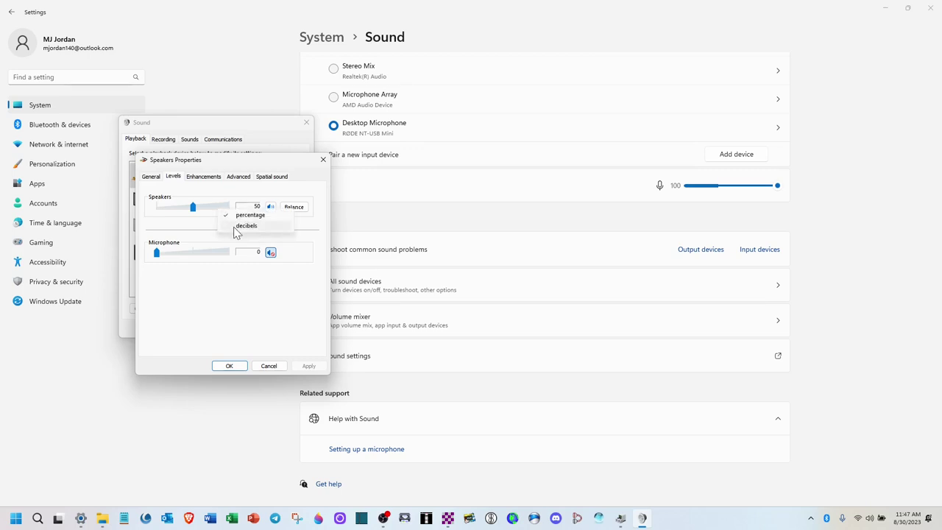
click(238, 228)
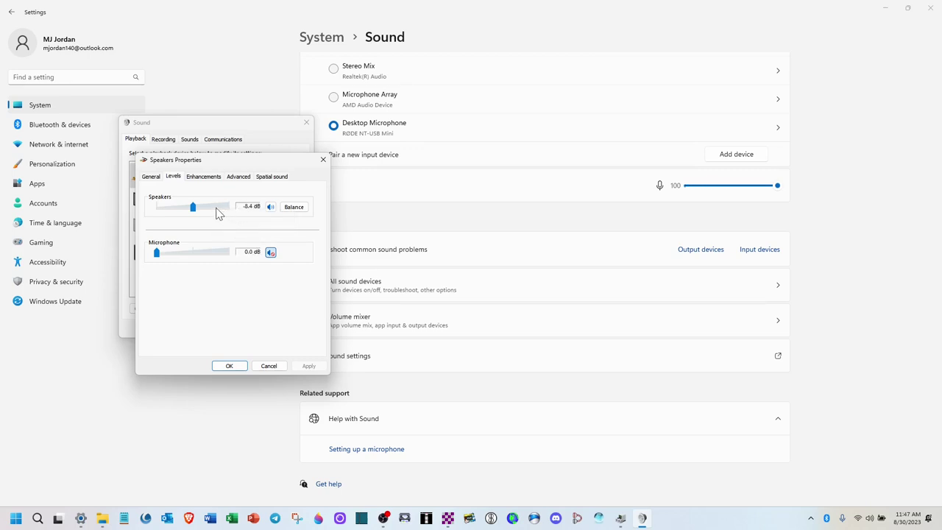
right_click(217, 210)
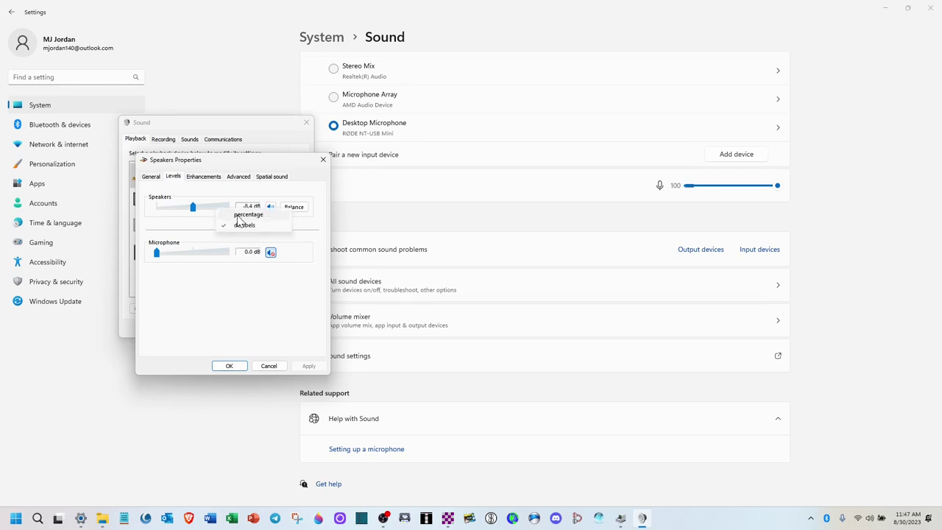
click(241, 215)
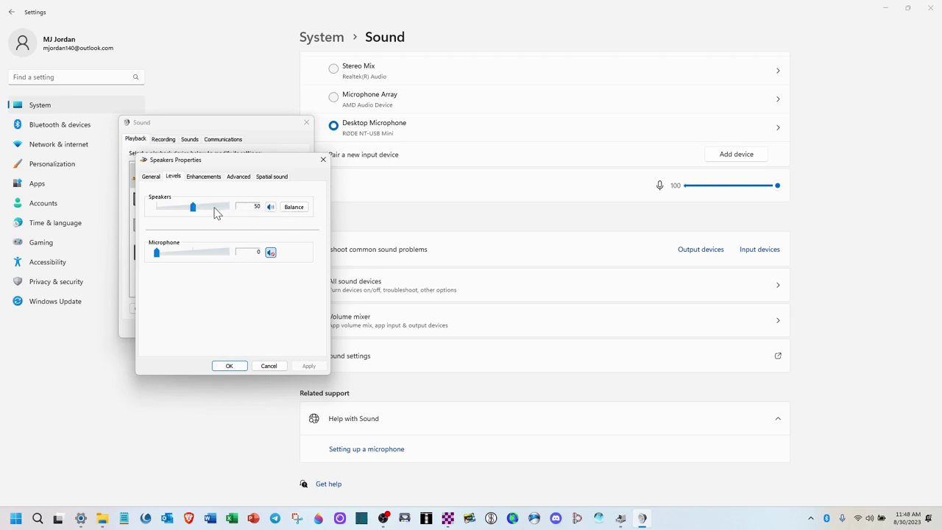
click(228, 366)
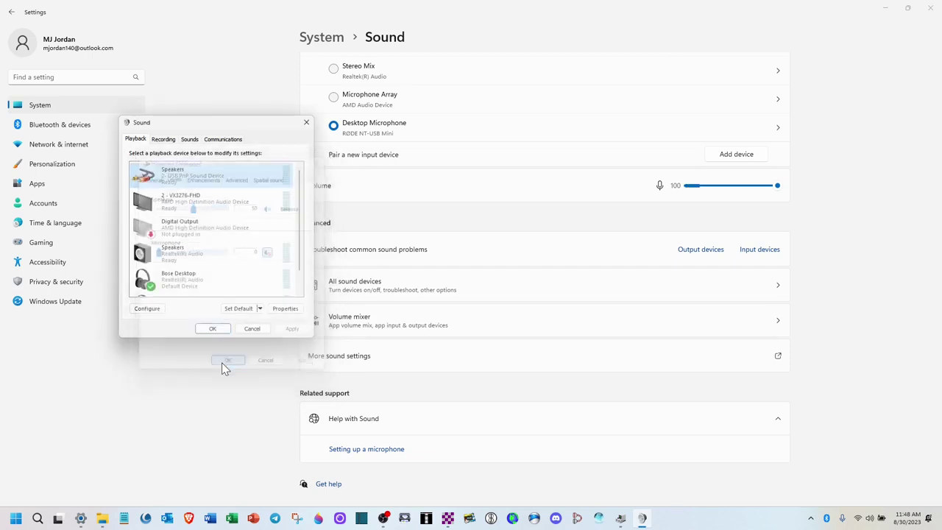
Review the listen, AGC, advanced and level settings of the USB PnP Sound Device microphone, and close the sound dialogs
click(163, 140)
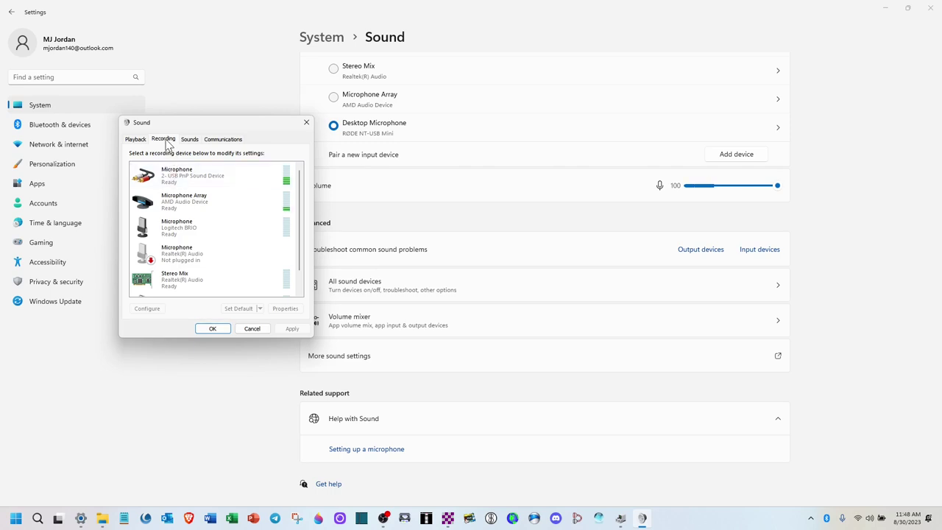
double_click(175, 173)
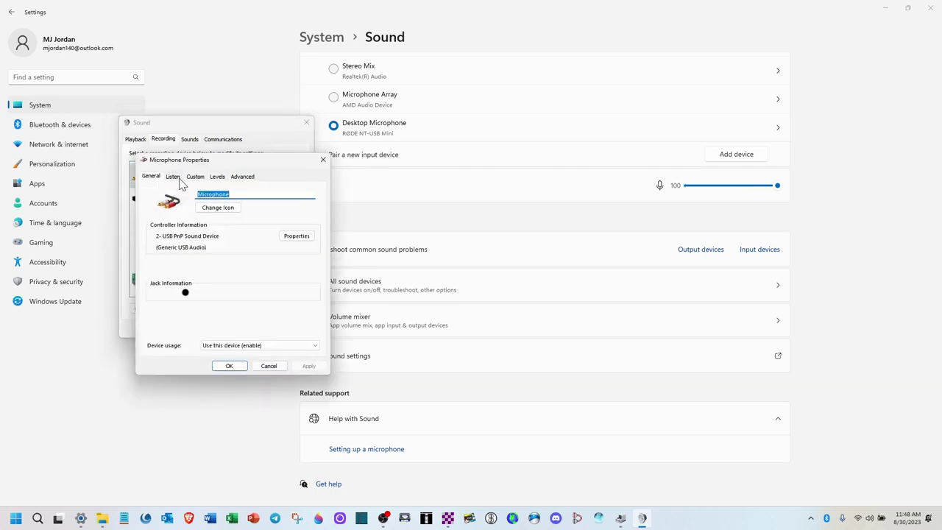
click(174, 179)
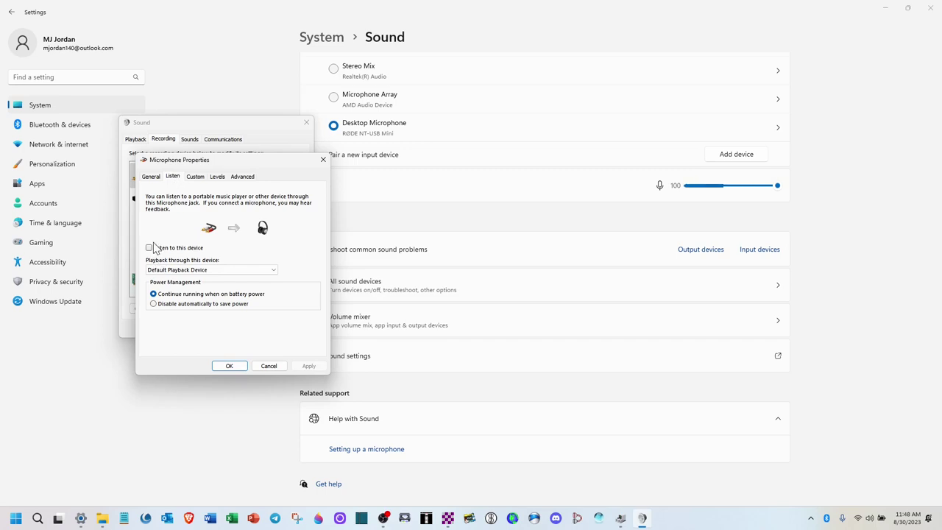
click(193, 179)
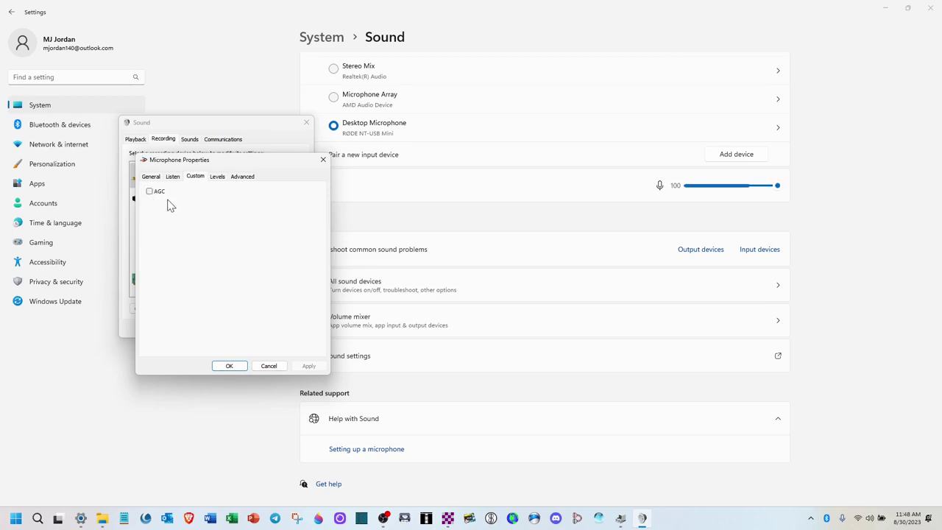
click(241, 178)
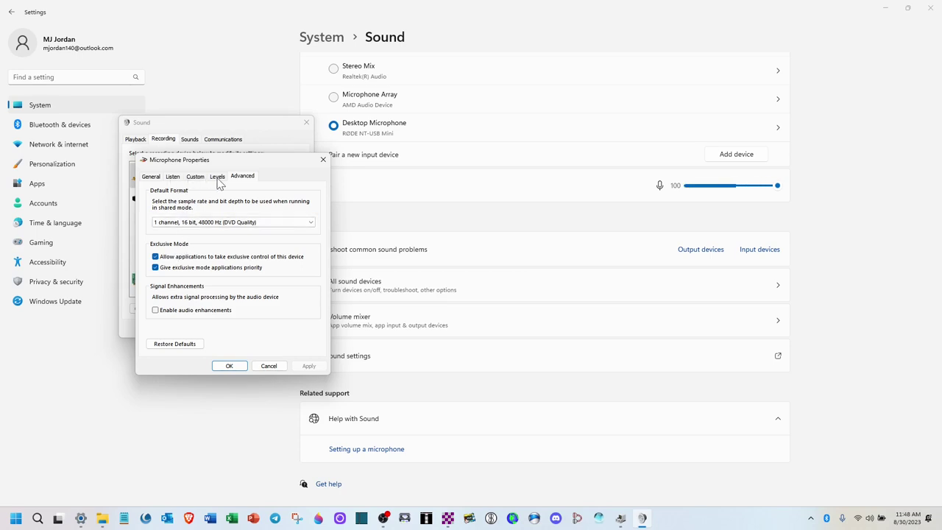
click(218, 180)
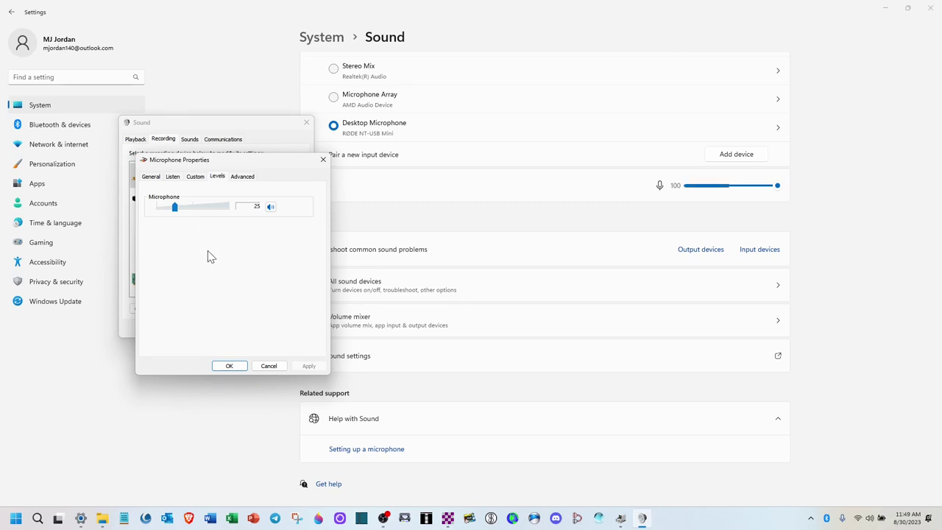
click(234, 367)
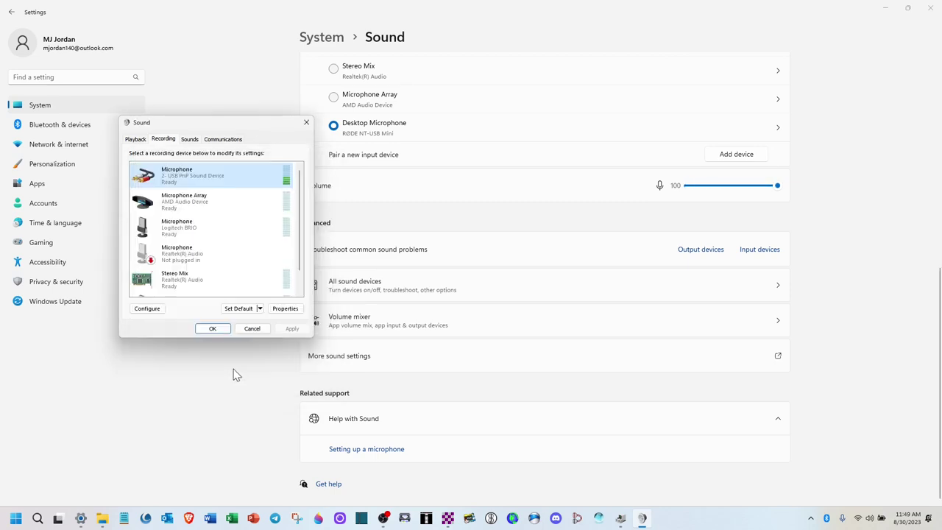
click(212, 328)
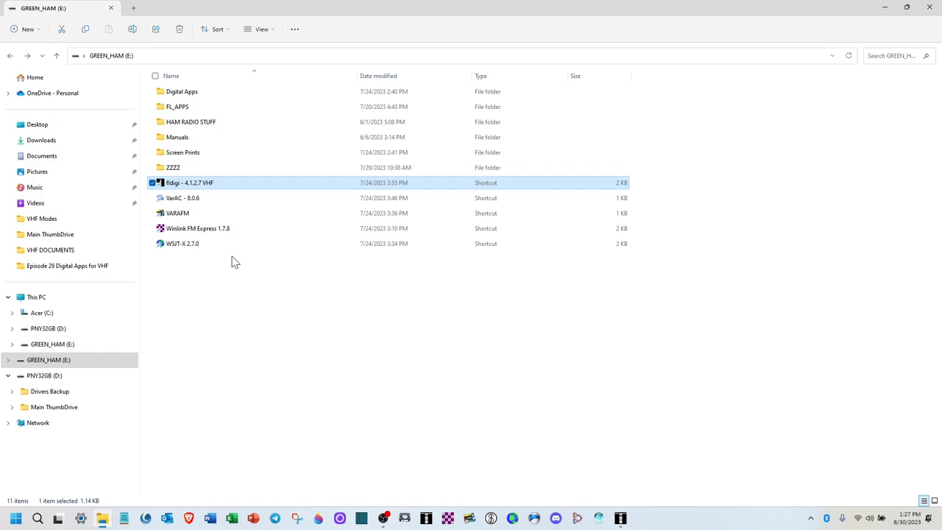
Launch fldigi from the "fldigi - 4.1.2.7 VHF" shortcut on the GREEN_HAM drive and set its Rig/Log Controls view to None
right_click(208, 186)
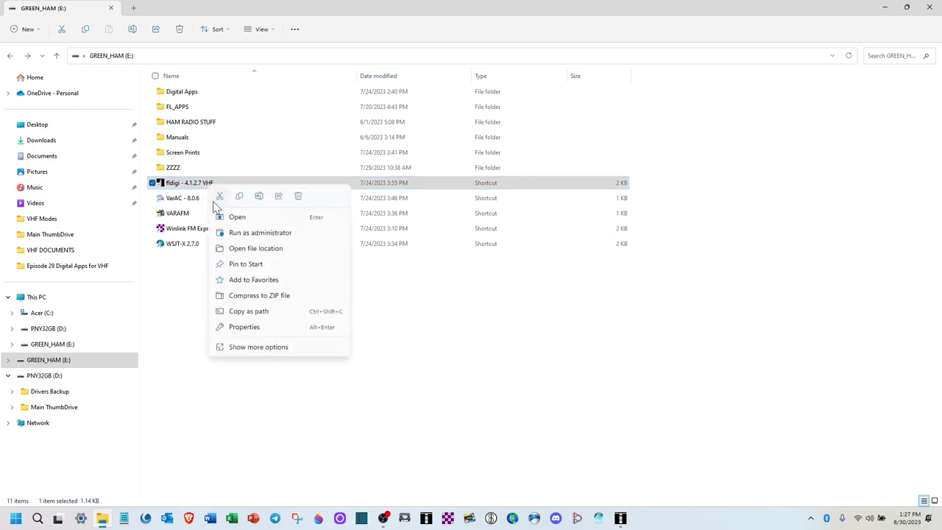
click(237, 217)
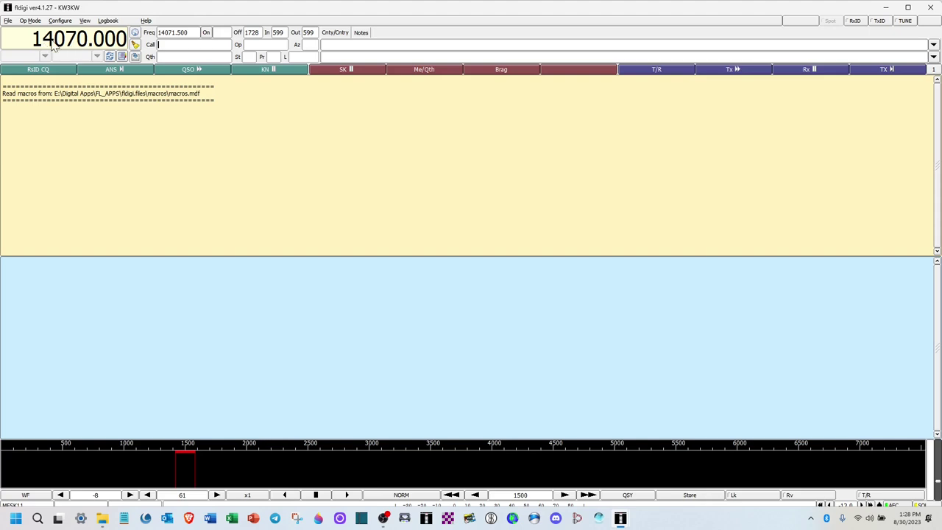
mouse_move(66, 49)
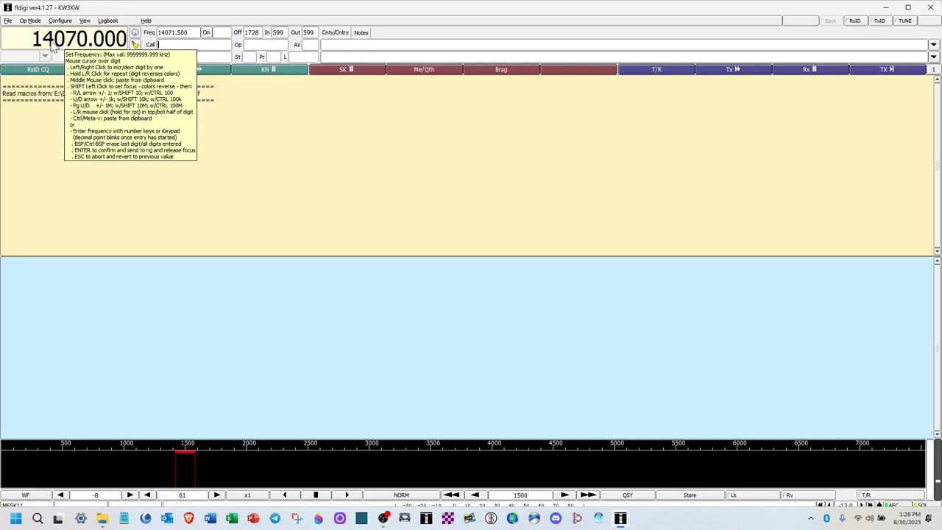
click(86, 22)
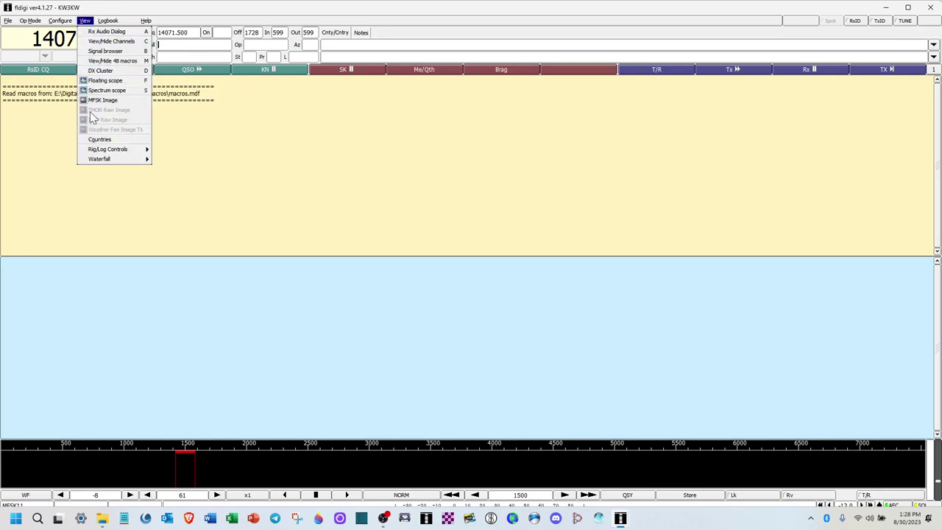
mouse_move(143, 159)
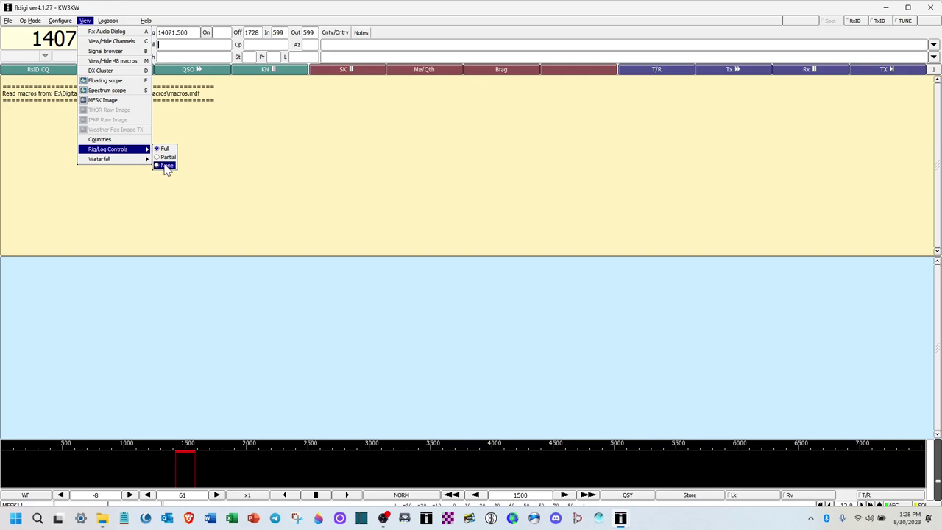
click(166, 166)
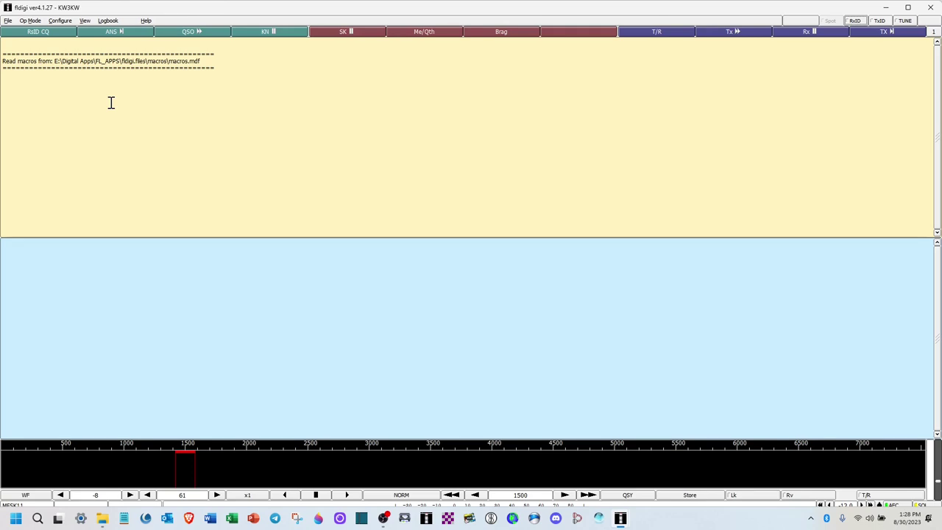
Enable PortAudio in the soundcard device configuration to use the USB PnP Sound Device for capture and playback
click(61, 21)
click(66, 32)
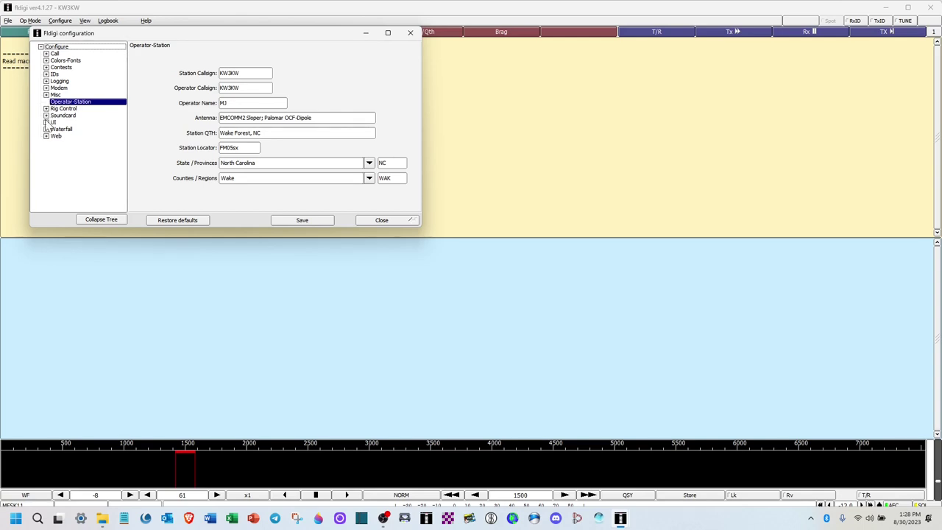
click(47, 115)
click(65, 129)
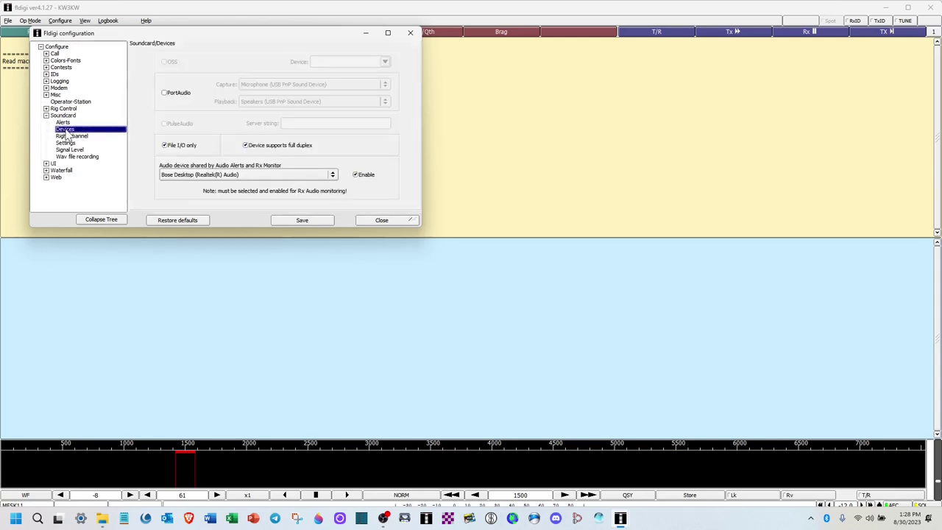
click(164, 93)
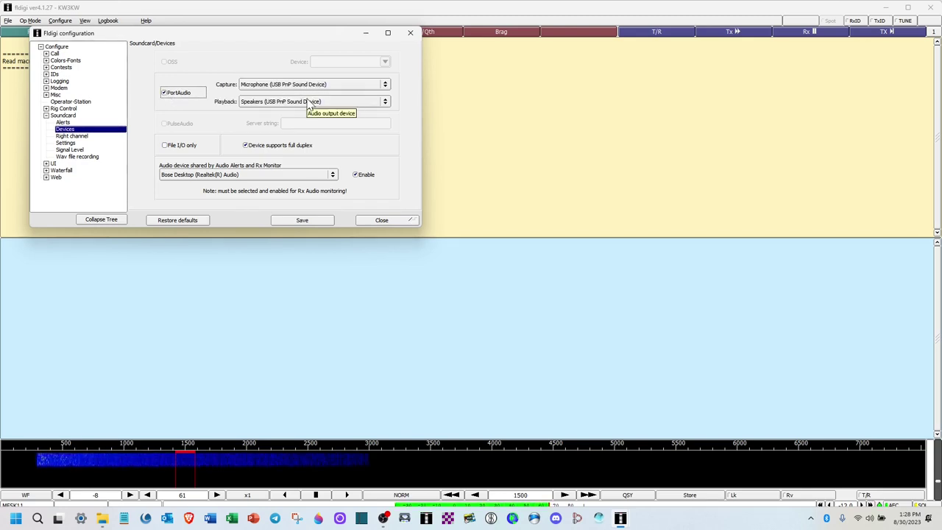
Initialize the hardware PTT on separate serial port COM5 using RTS, save the configuration and close it
click(46, 109)
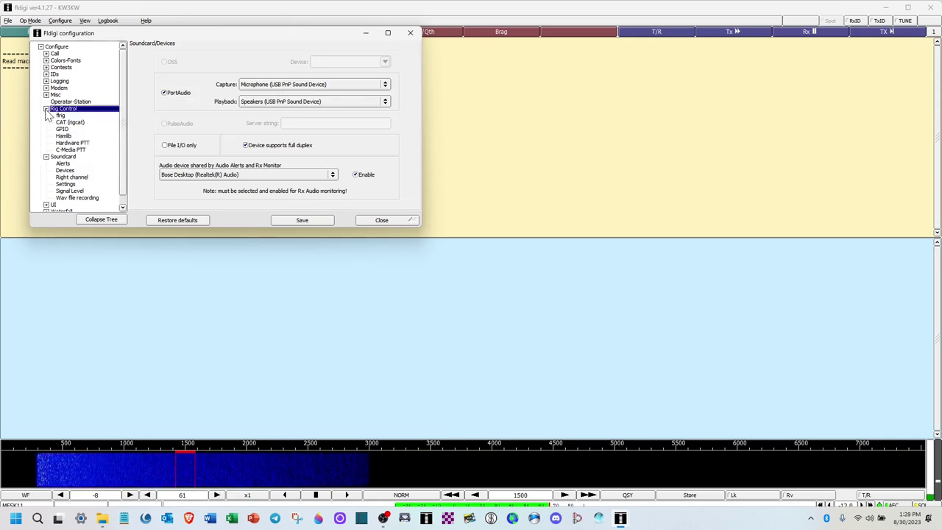
click(72, 143)
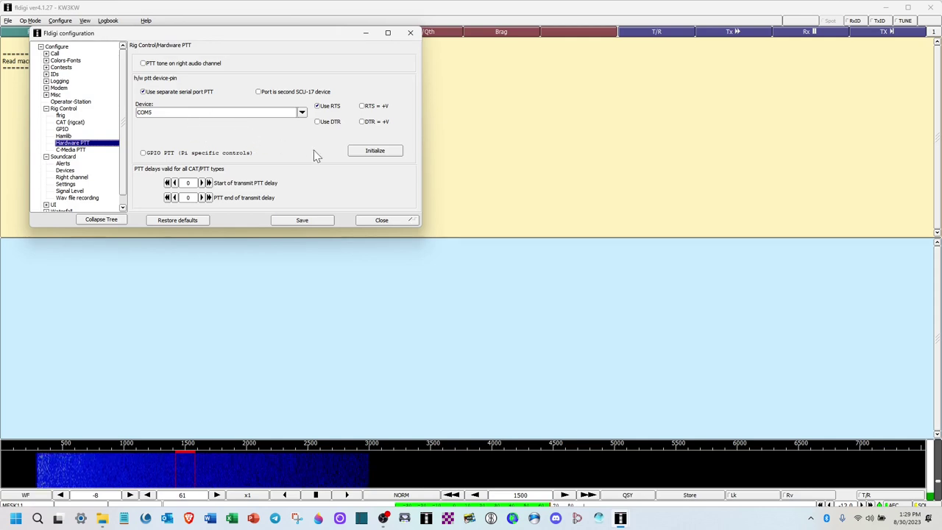
click(373, 154)
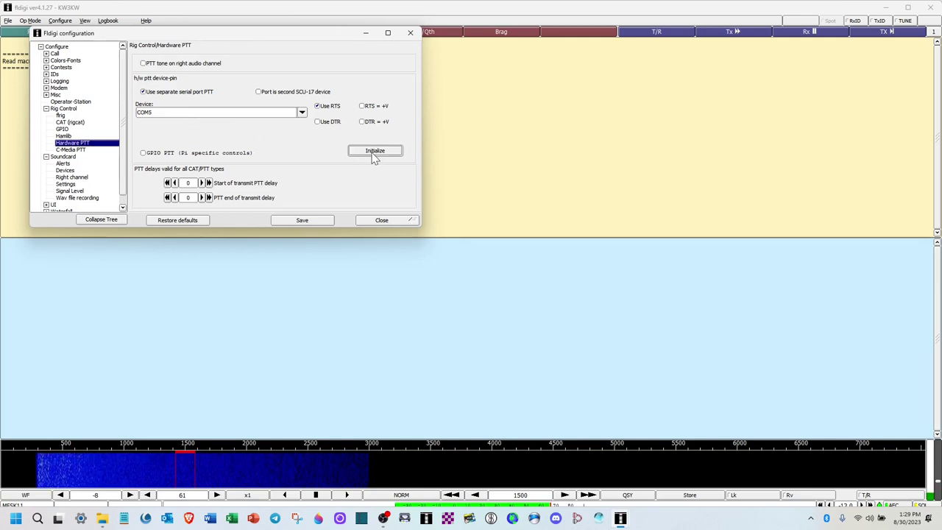
click(323, 221)
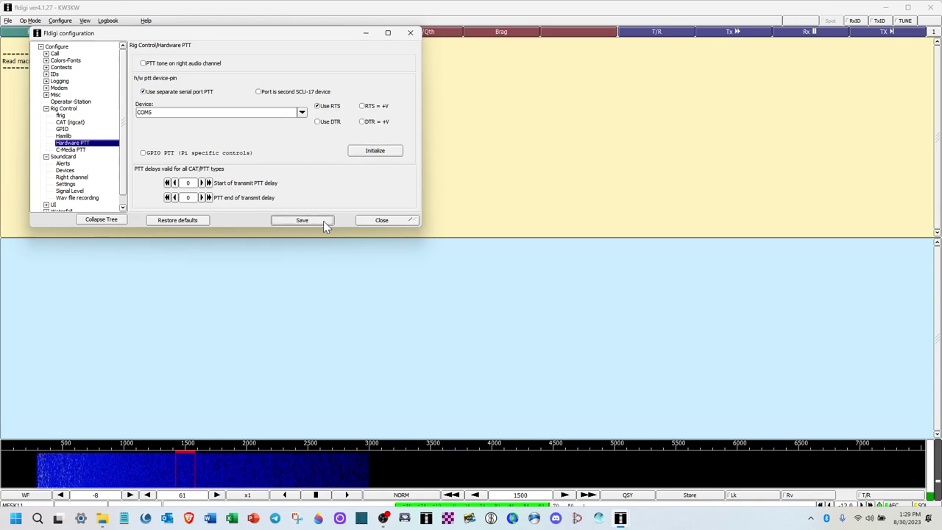
click(385, 222)
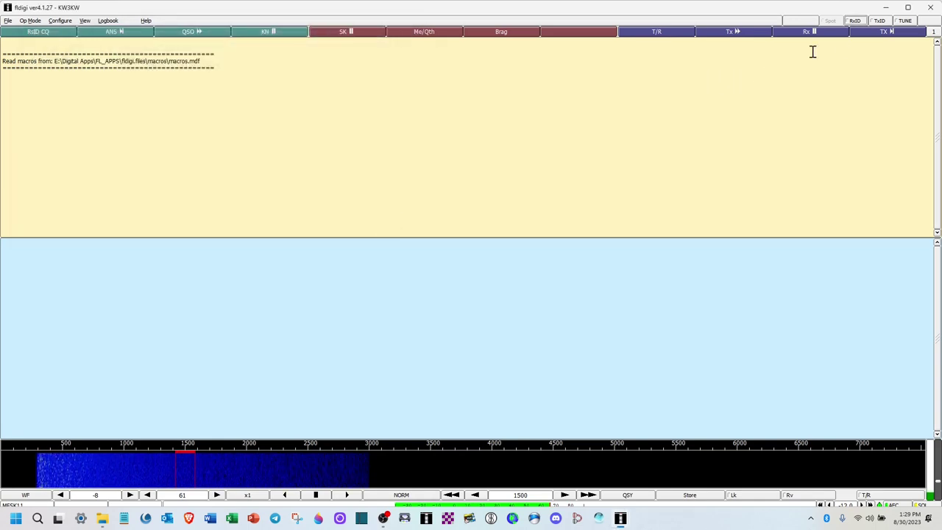
Send a brief Tune test transmission and set the operating mode to MFSK-11
click(904, 22)
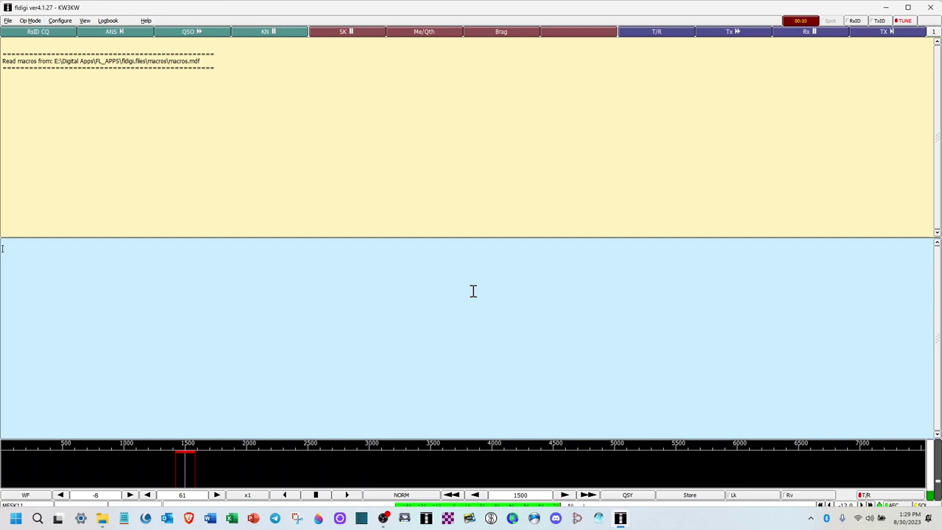
click(907, 21)
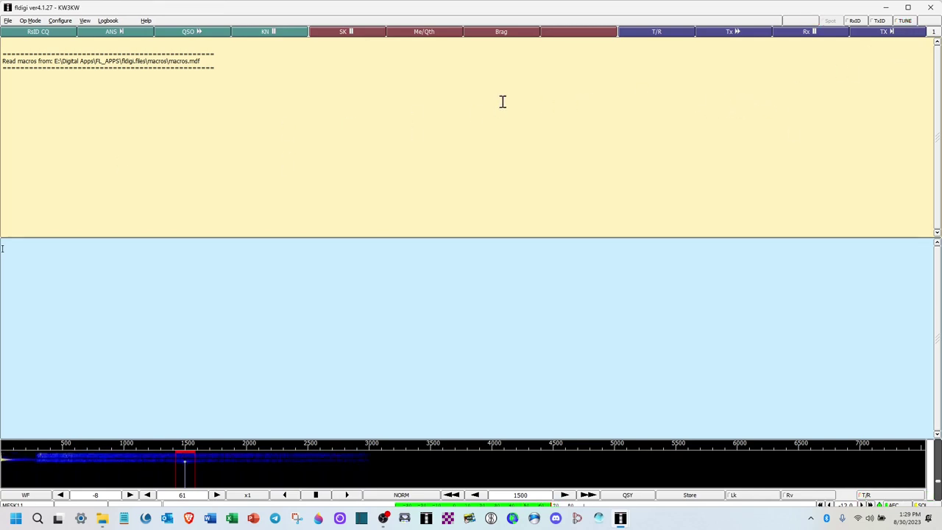
click(30, 20)
mouse_move(35, 66)
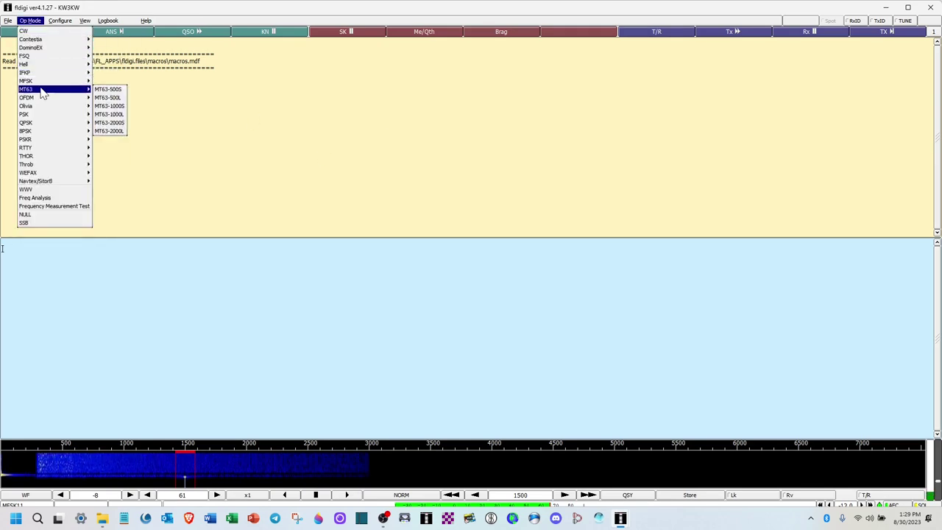
mouse_move(44, 82)
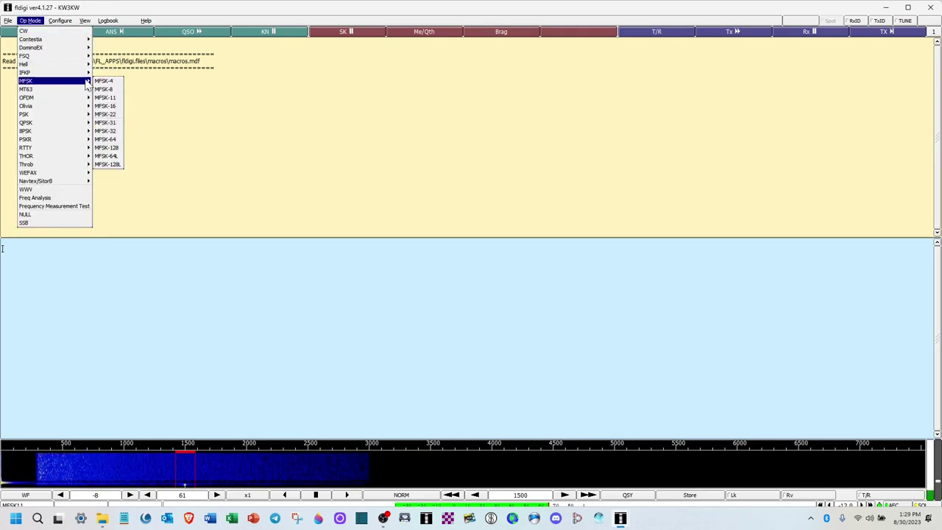
click(106, 98)
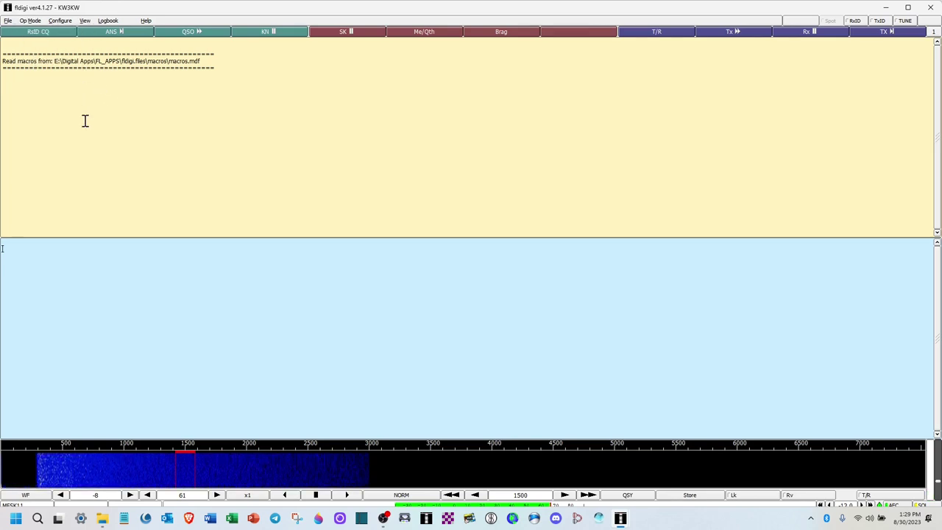
Maximize the fldigi window, enter the station callsign followed by "using my HT Anytone AT-878 for demo" as transmit text, and transmit it
click(909, 8)
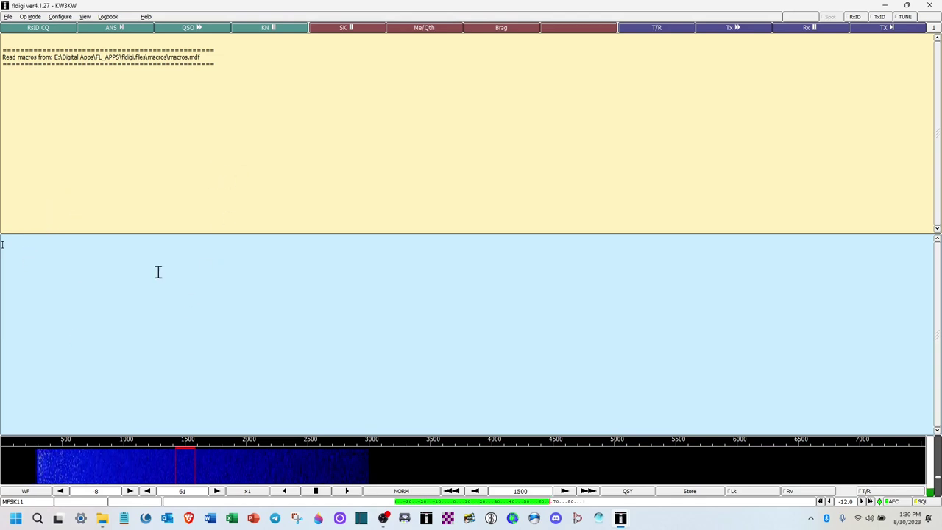
text(kw3kw using my HT Anytone AT-878 for demo)
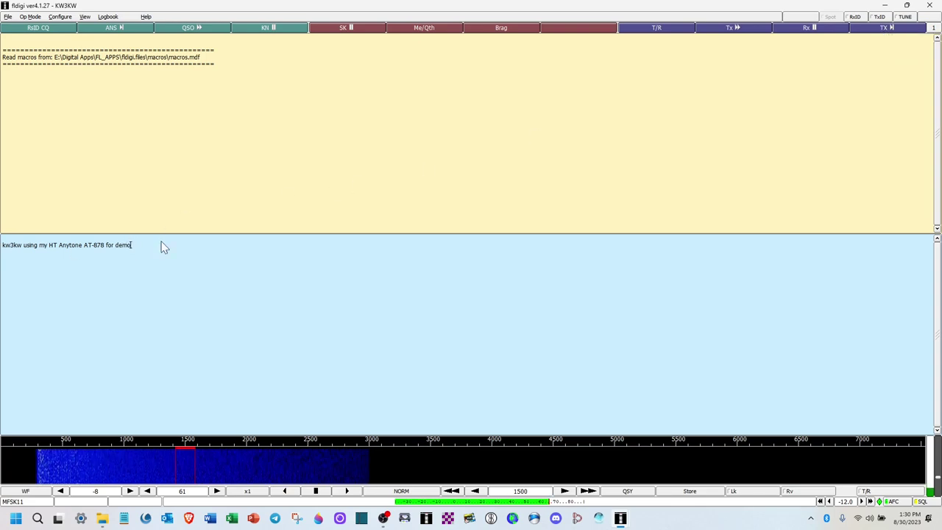
click(897, 33)
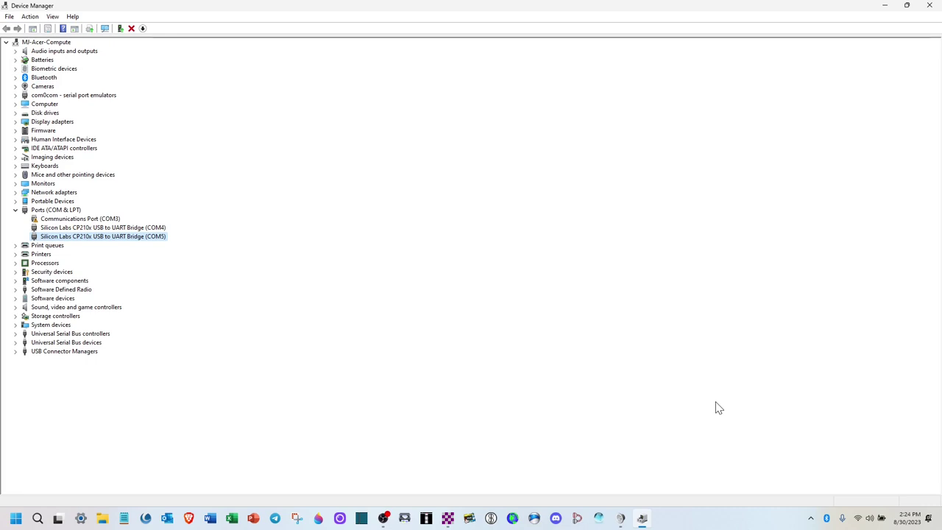
Review the port settings of the Silicon Labs CP210x USB to UART Bridge (COM5) in Device Manager and accept them
double_click(155, 237)
click(424, 167)
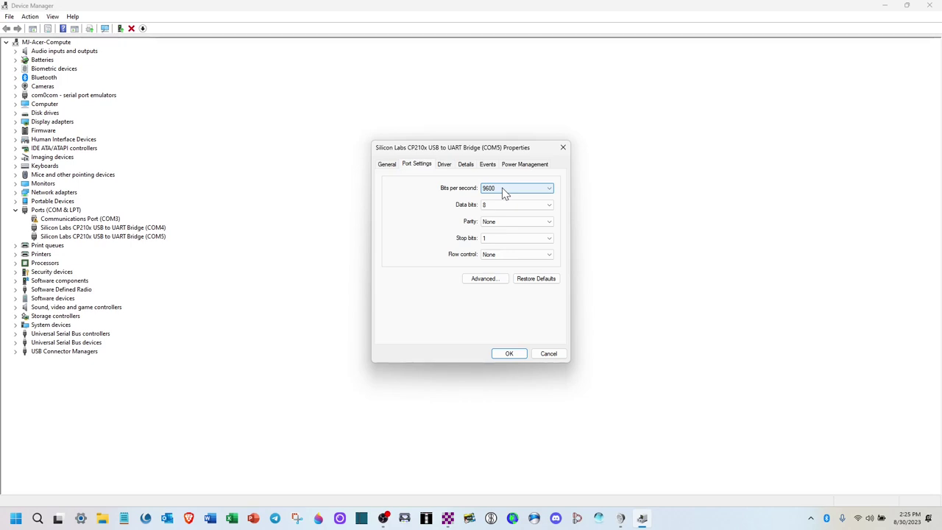
click(508, 354)
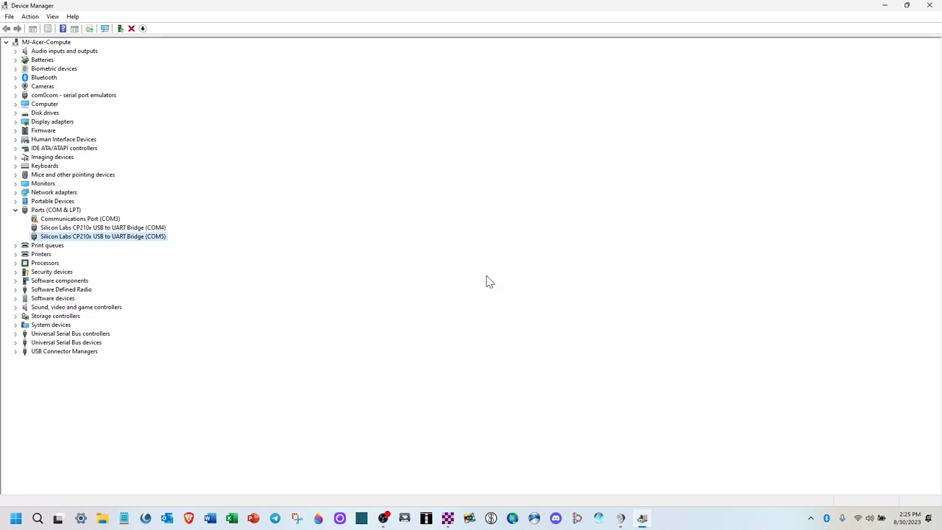
Switch to the Sound dialog, review the levels of the USB PnP Sound Device speakers and accept the properties
key(alt+Tab)
key(alt+Tab)
key(alt+Tab)
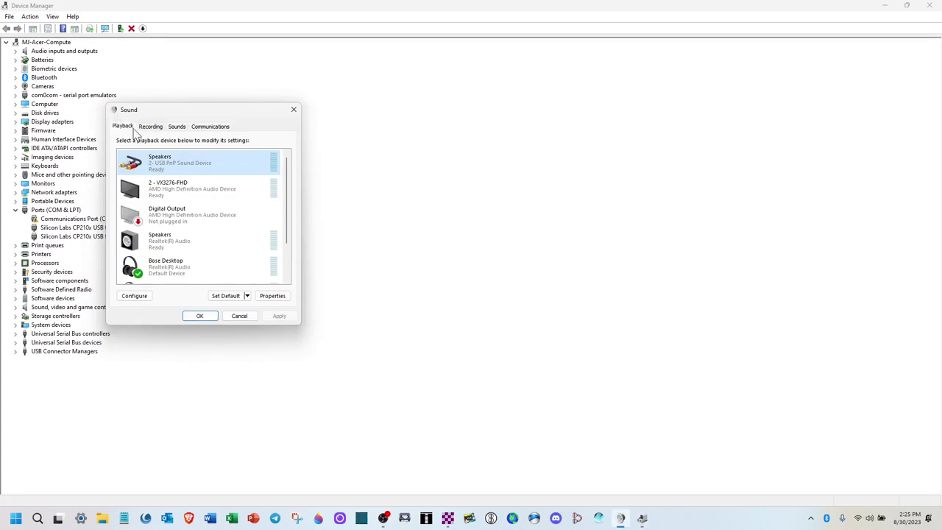
double_click(177, 167)
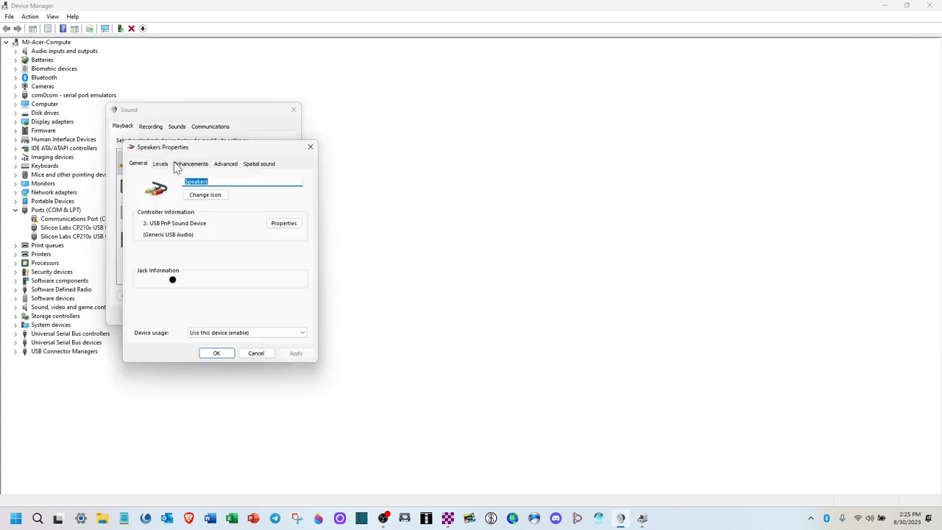
click(160, 164)
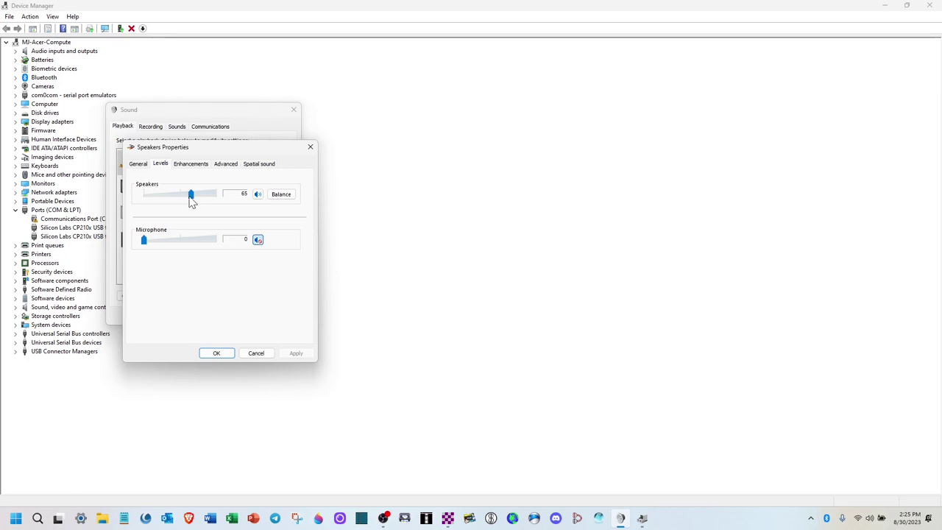
click(216, 353)
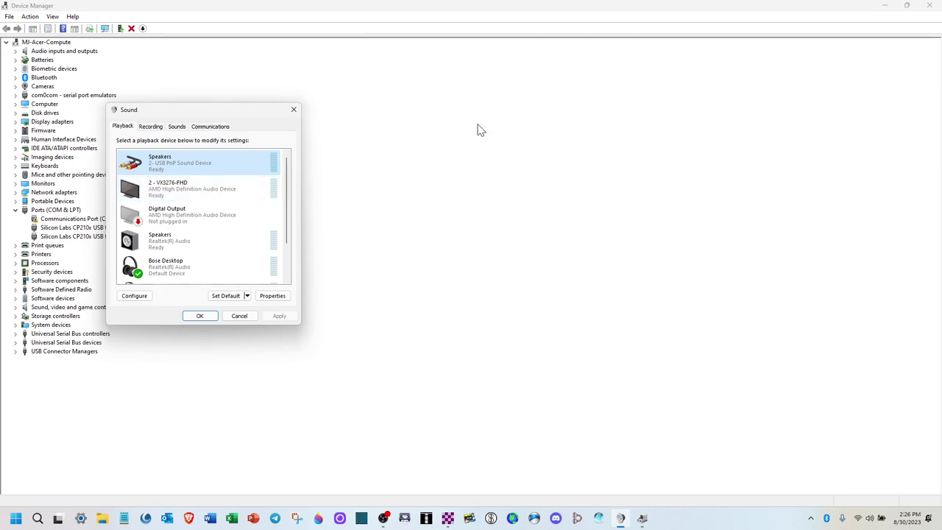
Switch to Winlink Express, view the blank new message form and display the Outbox
click(814, 93)
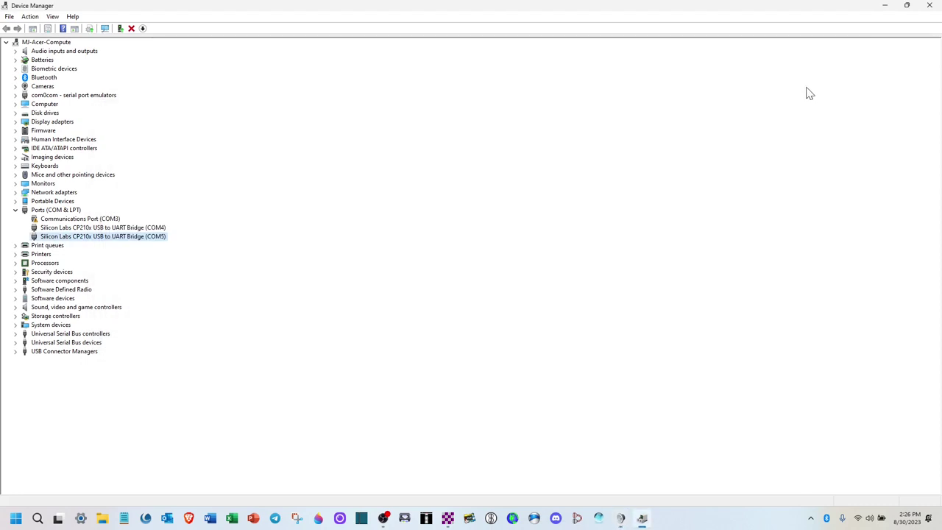
key(alt+Tab)
key(alt+Tab)
key(alt+Tab)
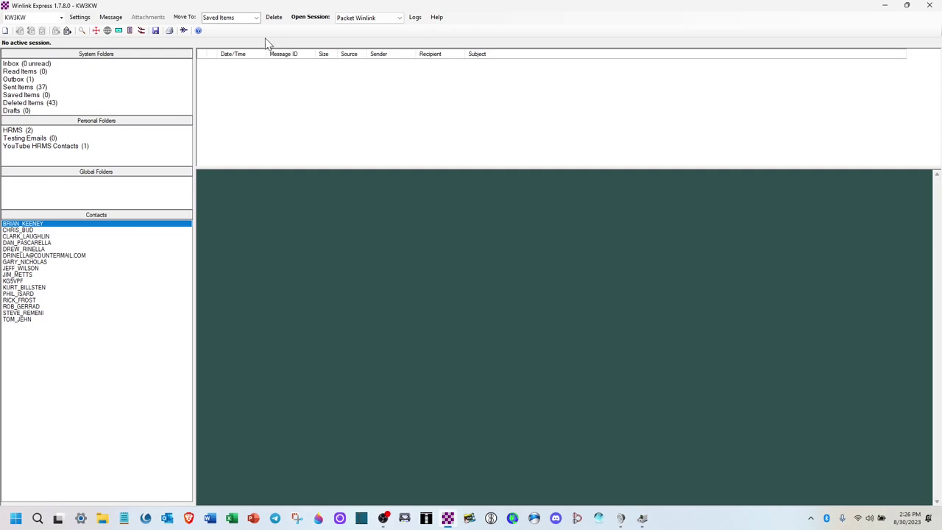
click(5, 31)
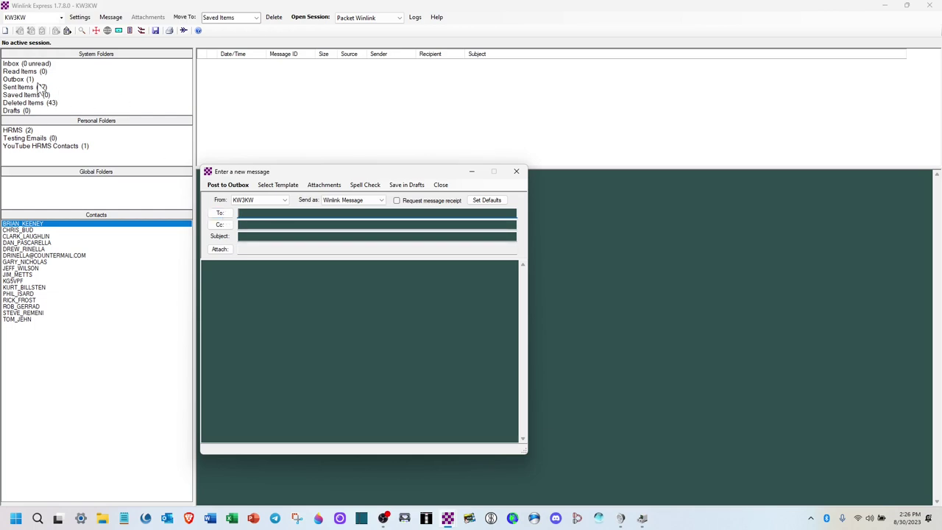
click(6, 80)
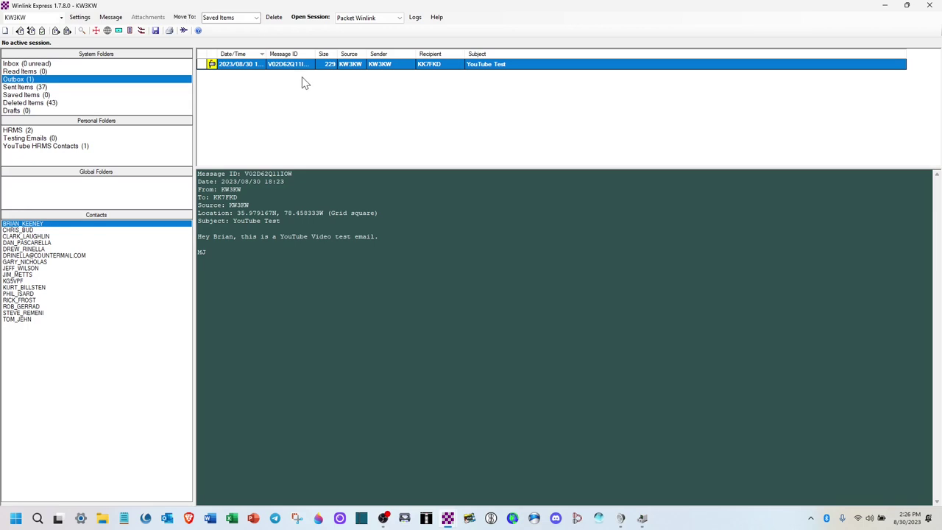
Open the "YouTube Test" message from the Outbox, choose Winlink Message as its send type and post it to the Outbox
double_click(333, 65)
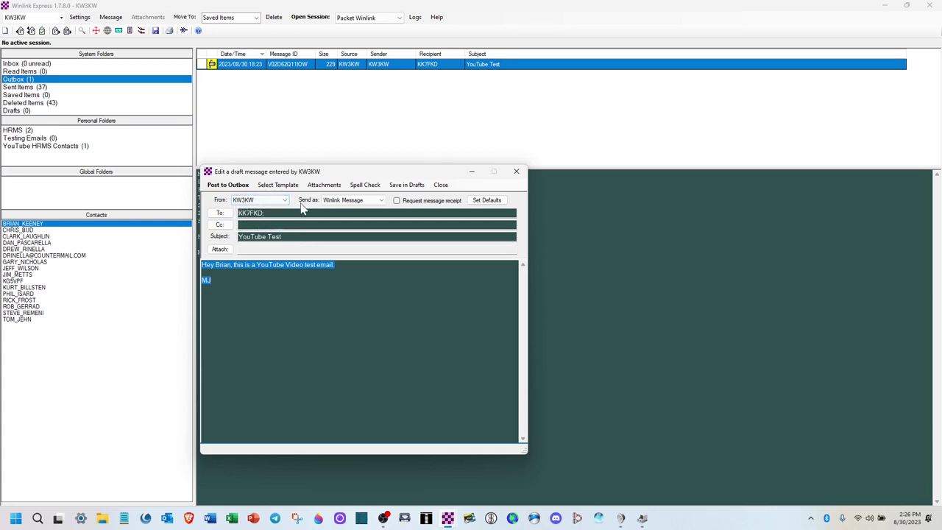
click(381, 202)
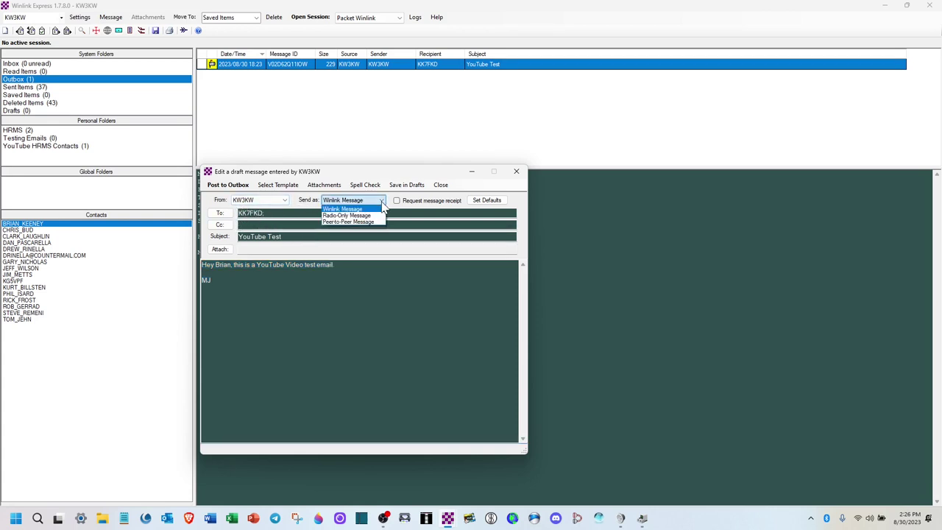
click(343, 209)
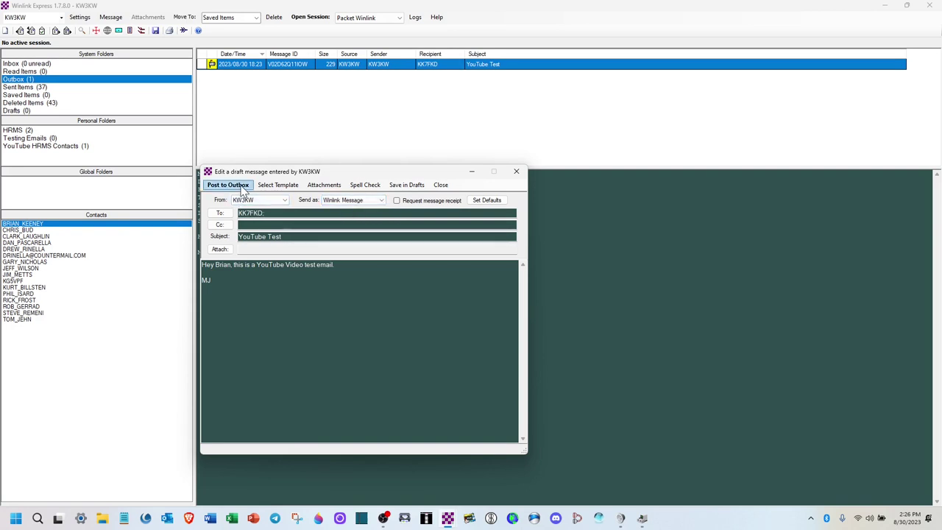
click(241, 187)
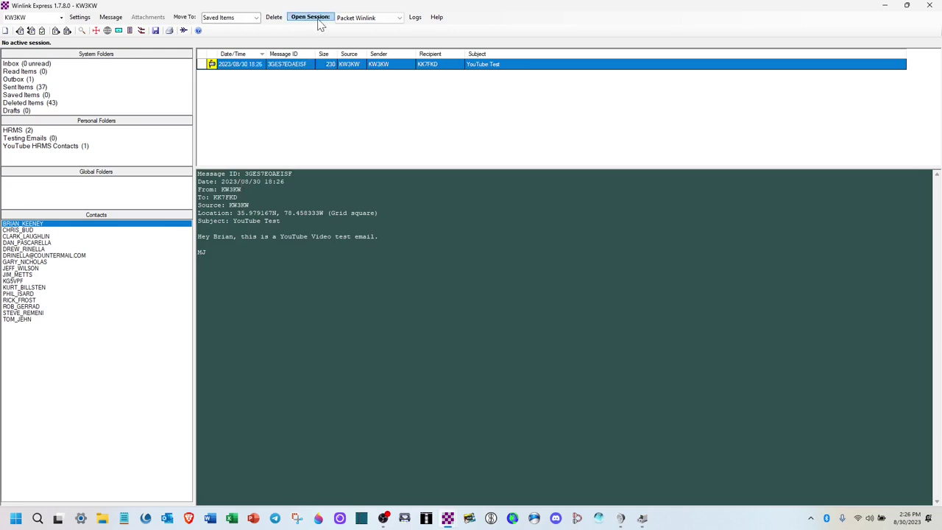
Open a Packet Winlink session and select the first listed 1200 baud gateway station on 145.070 MHz as its channel
click(405, 24)
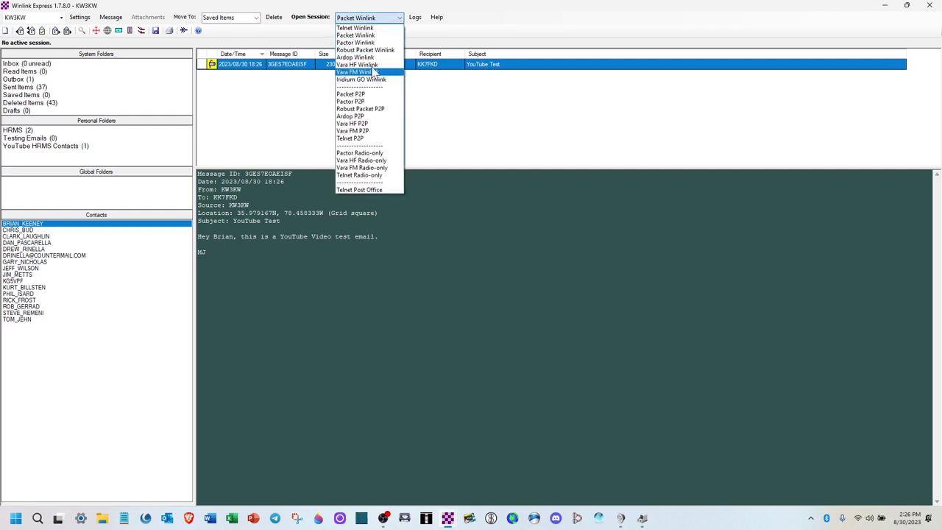
click(360, 36)
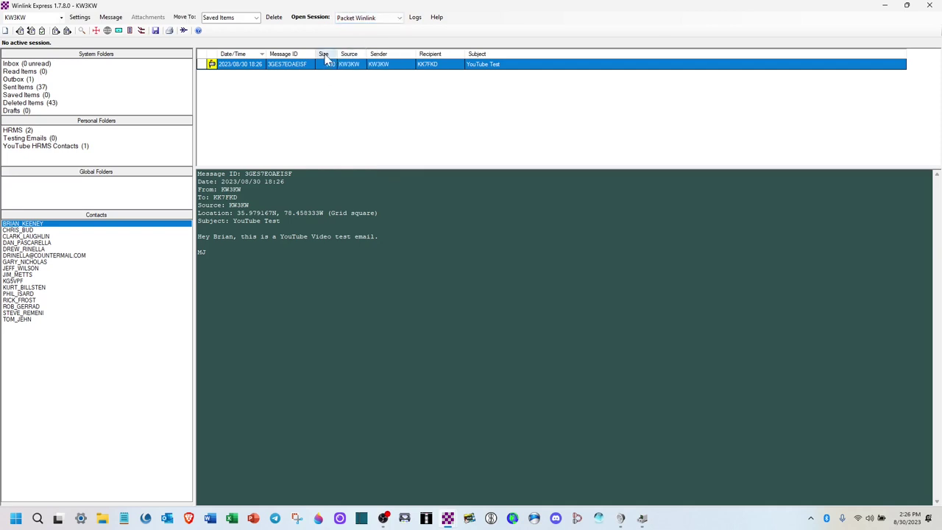
click(309, 17)
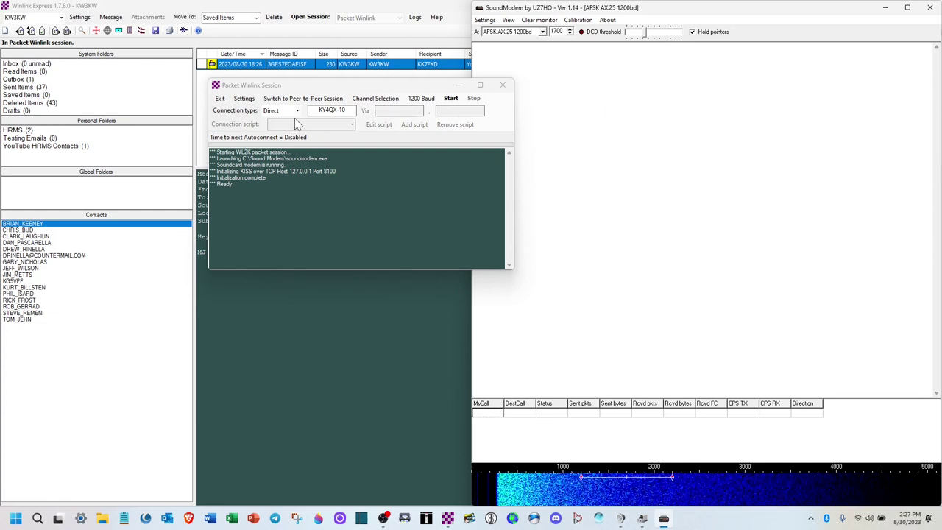
click(372, 103)
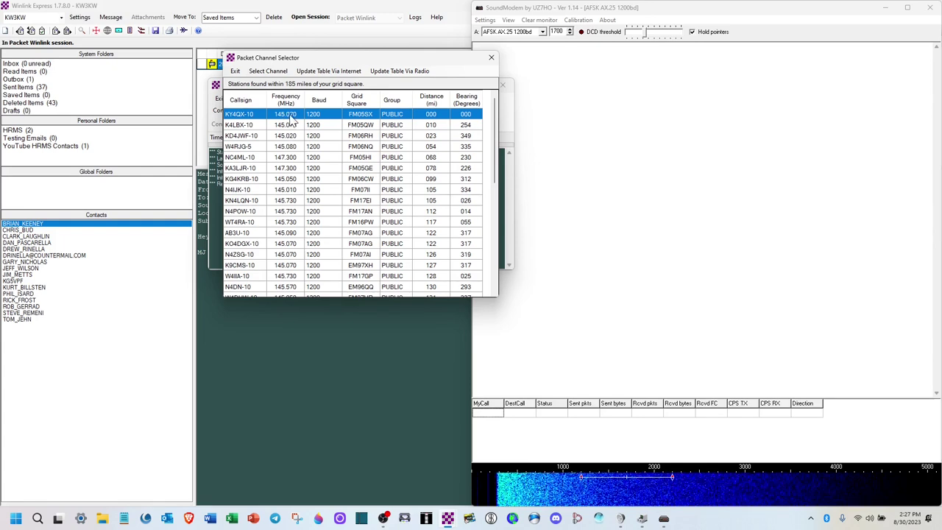
double_click(290, 115)
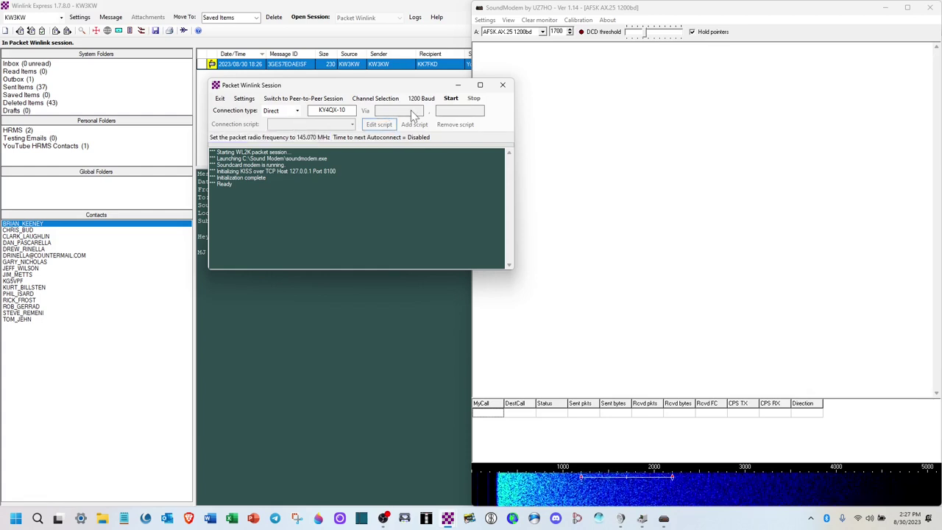
Switch to SoundModem, review the sound card, server and PTT port settings and accept them
click(548, 101)
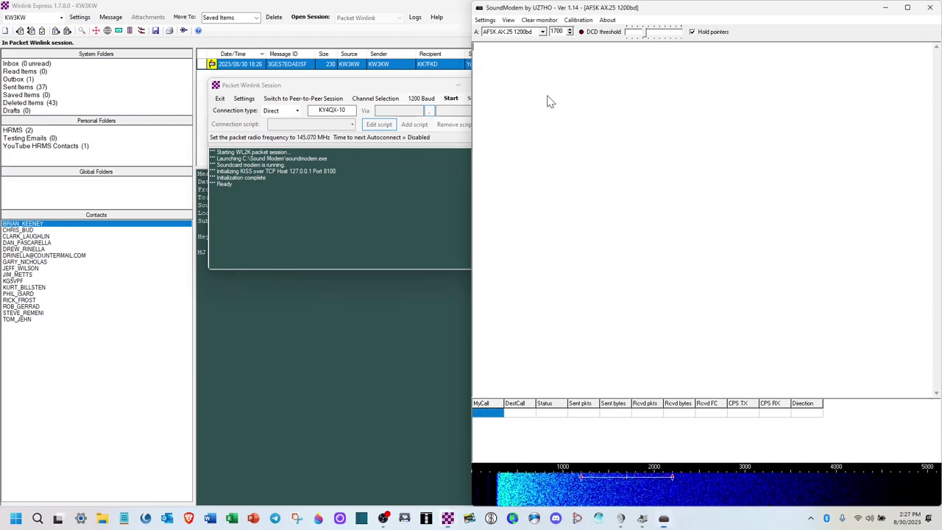
click(485, 19)
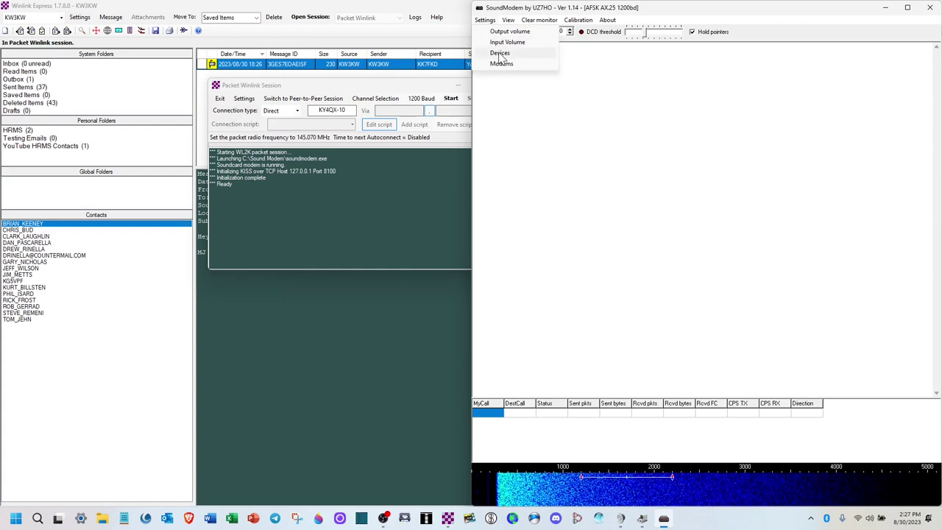
click(500, 53)
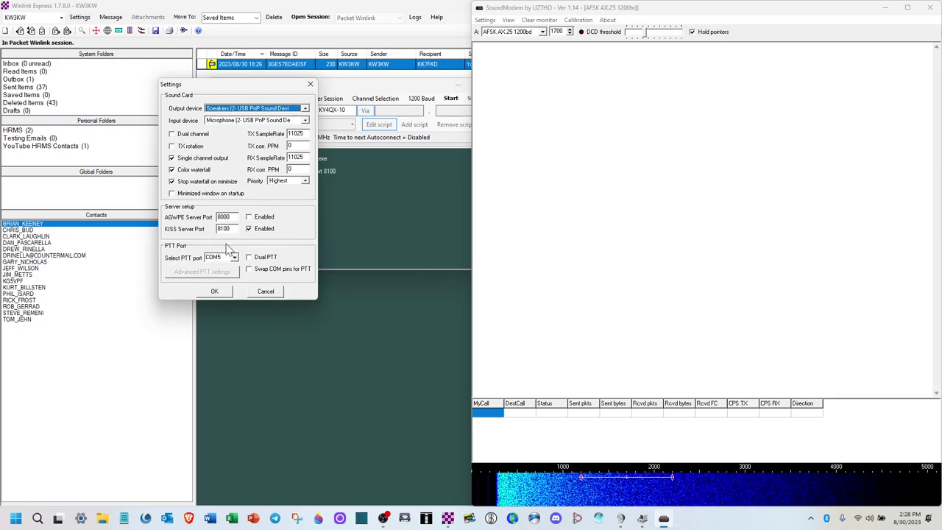
click(218, 291)
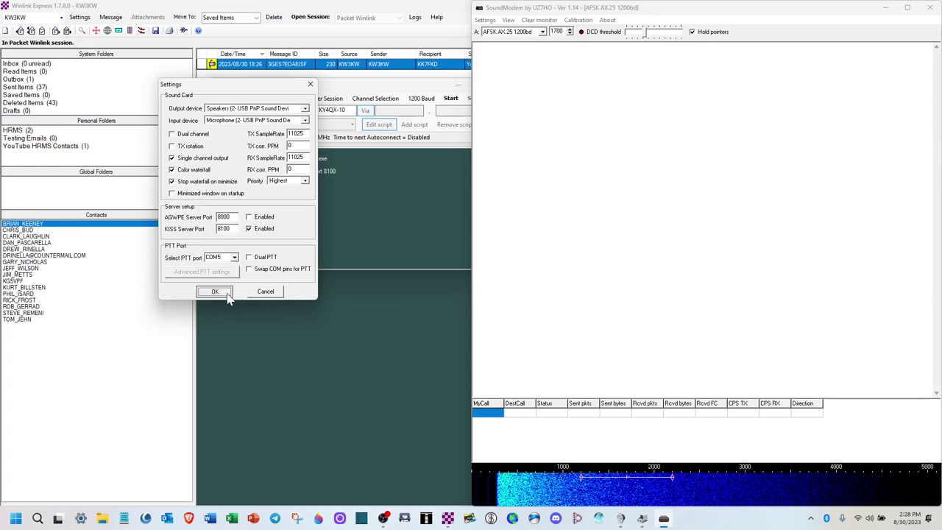
Review the modem filter and modem type settings for channels A and B and accept them
click(486, 20)
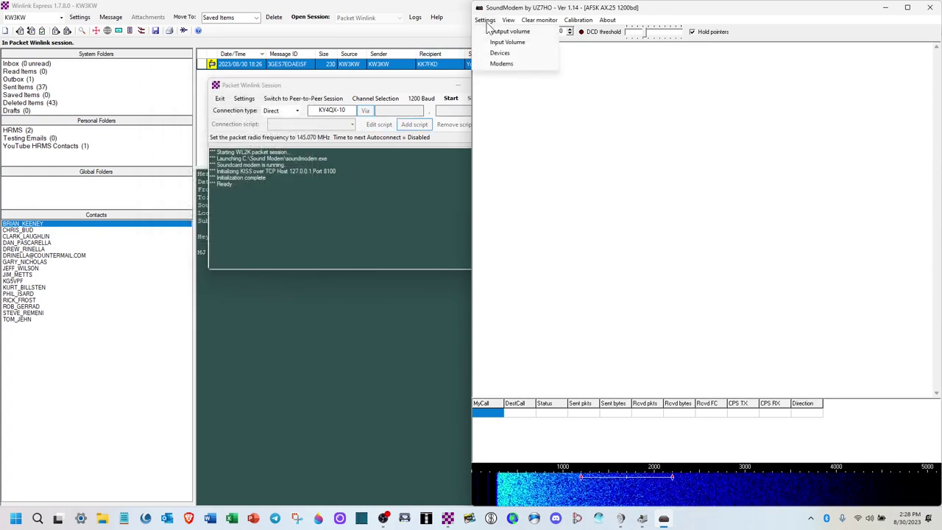
click(502, 65)
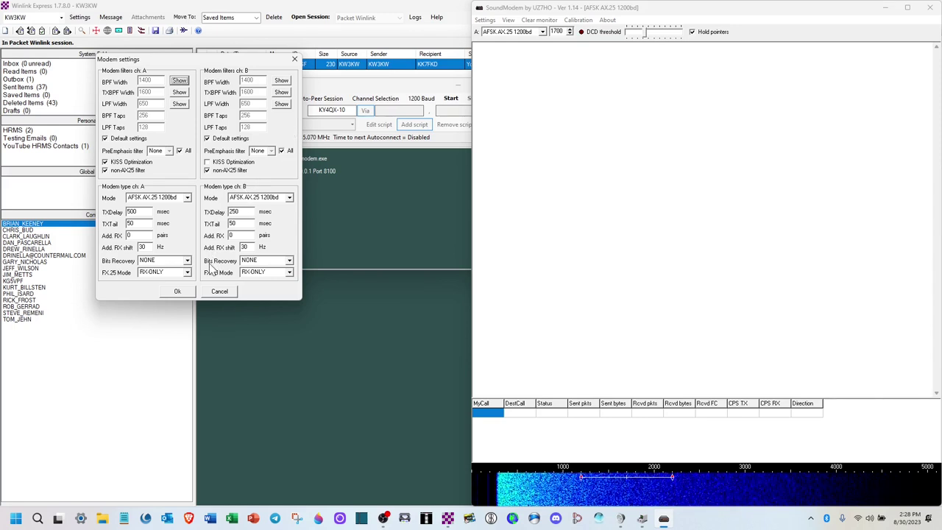
click(184, 293)
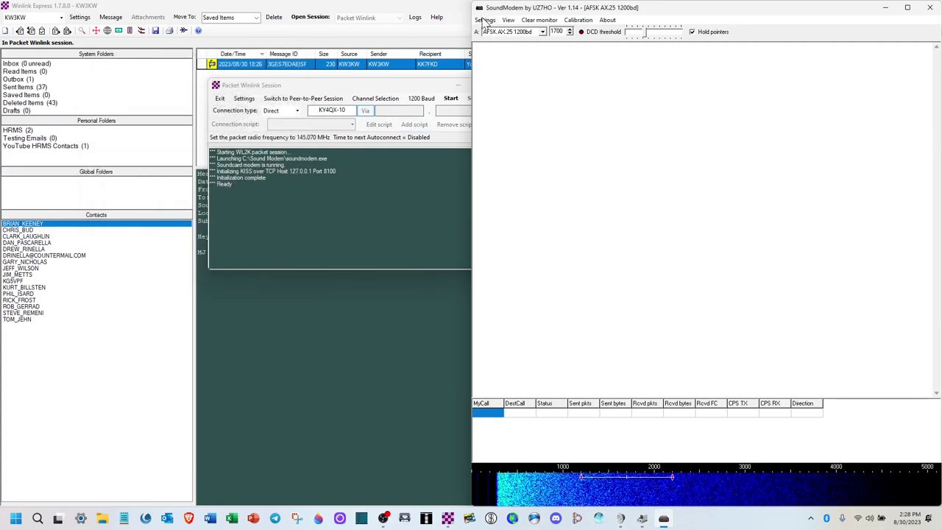
Start the packet connection to the selected gateway, reposition and heighten the session window, and display the Outbox
click(404, 92)
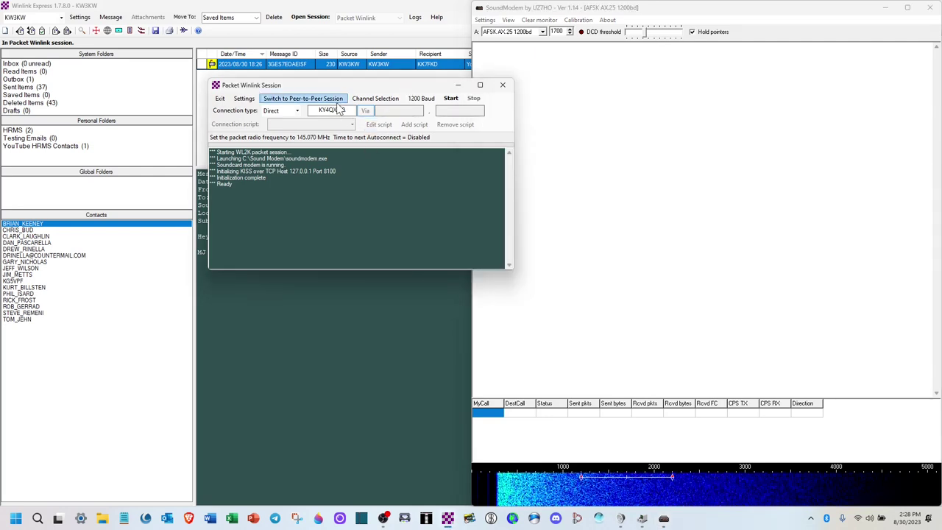
click(449, 102)
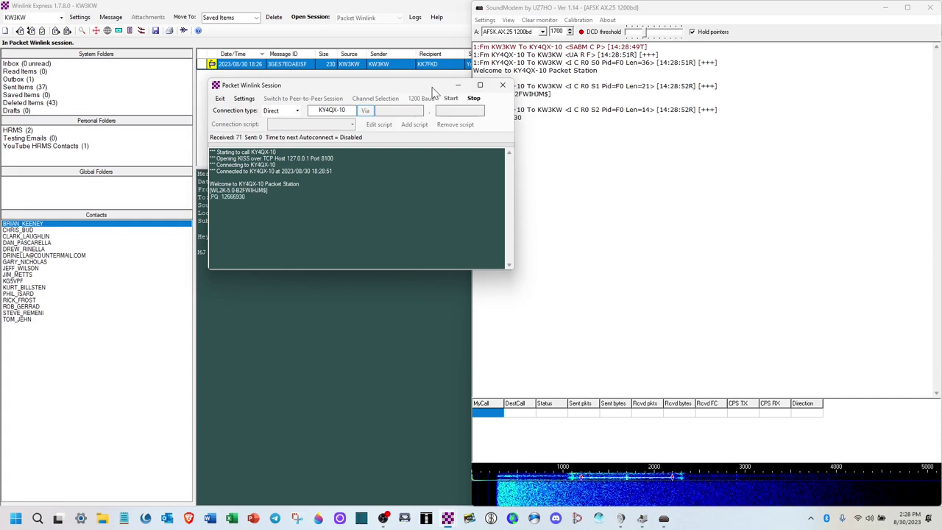
drag(432, 86, 379, 78)
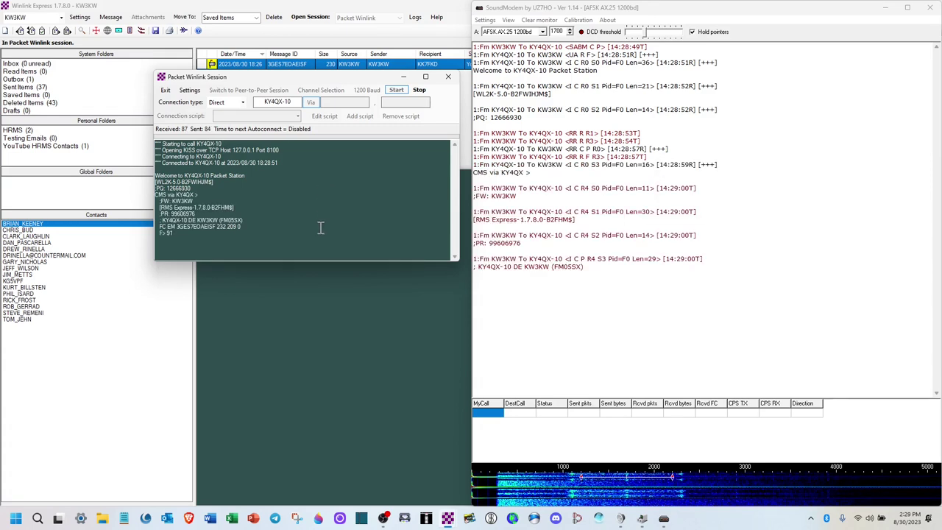
drag(320, 263, 322, 338)
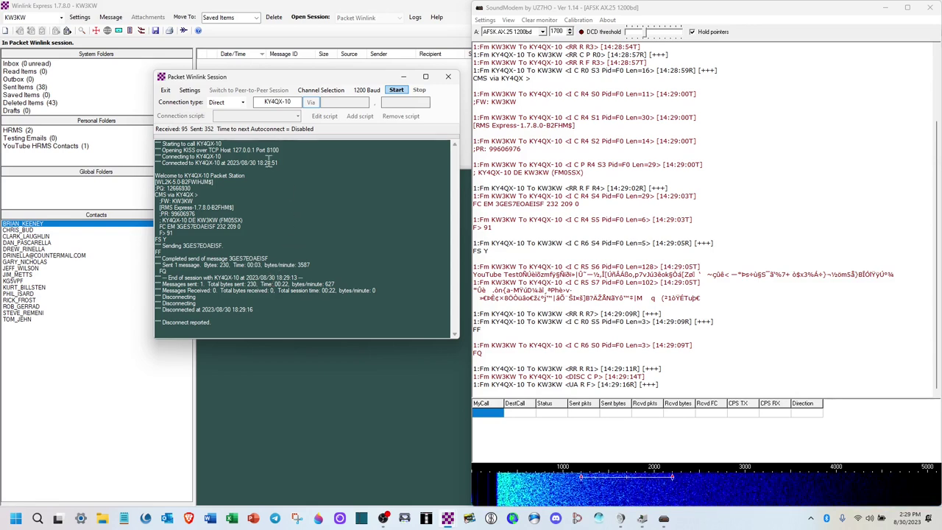
click(24, 81)
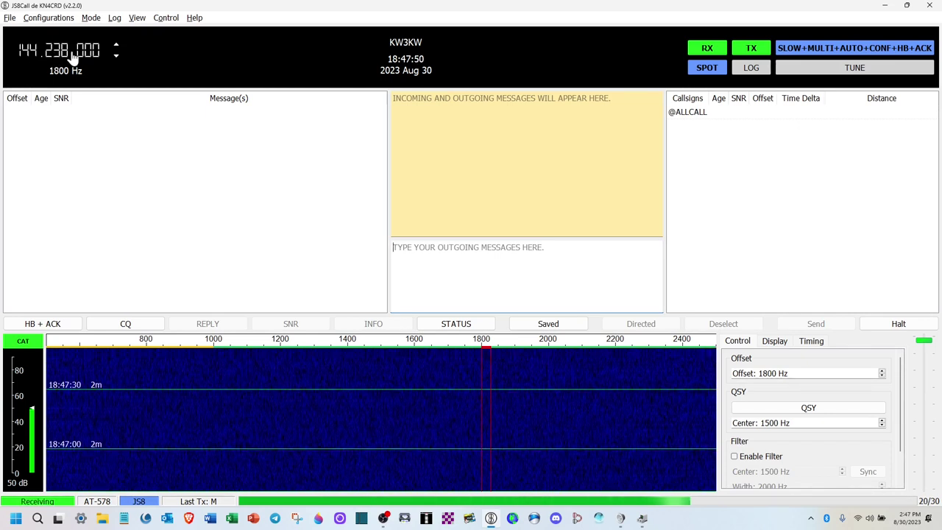
View the saved radio configurations in JS8Call and open the settings at the station details
click(50, 20)
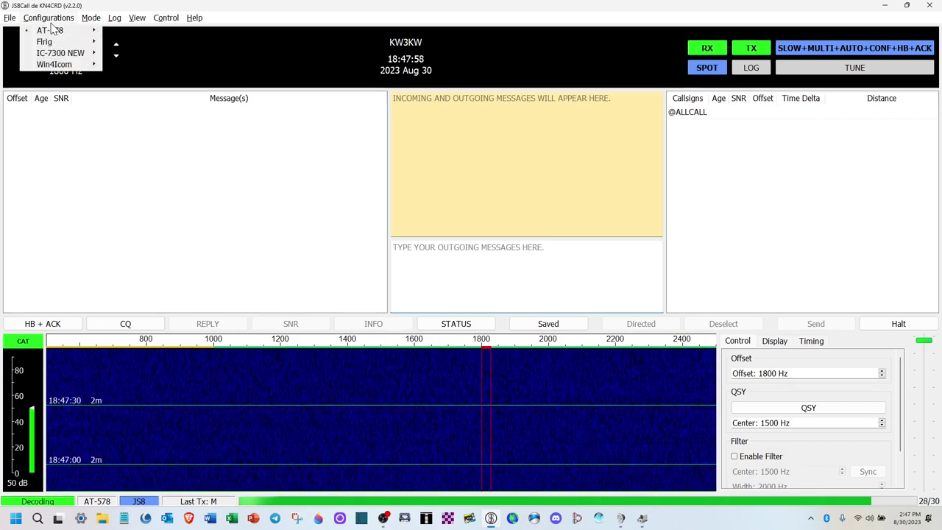
mouse_move(67, 39)
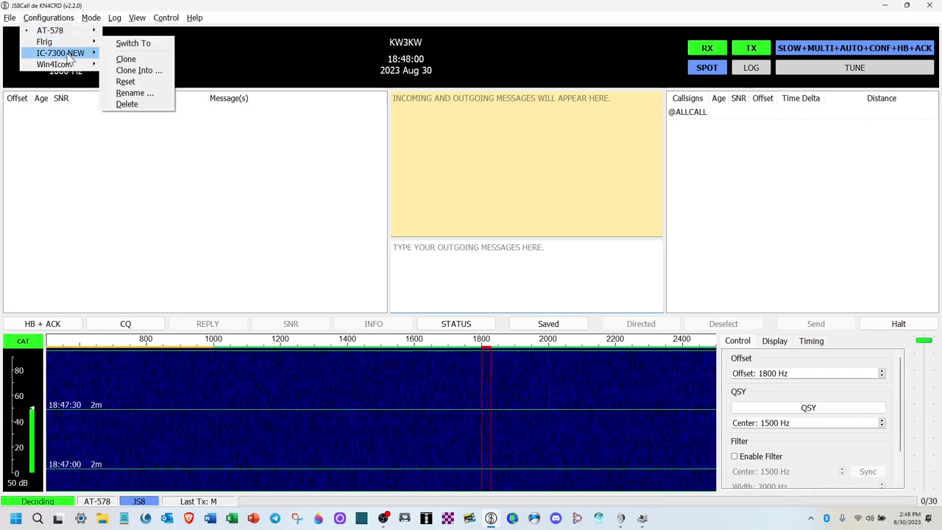
mouse_move(70, 56)
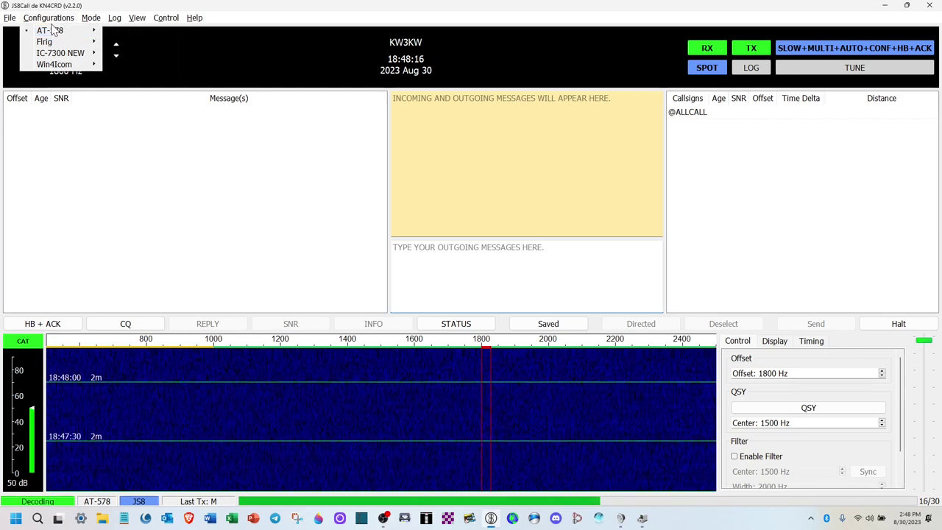
click(13, 22)
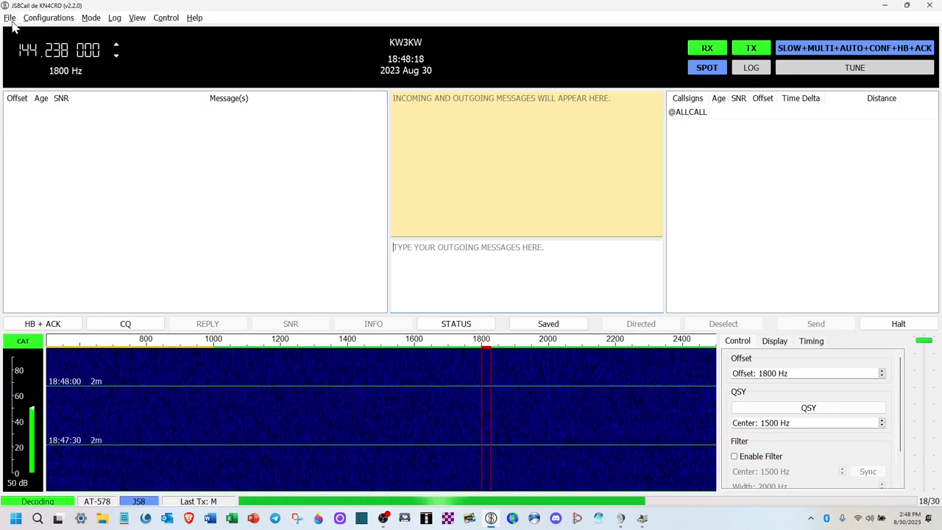
click(14, 20)
click(21, 31)
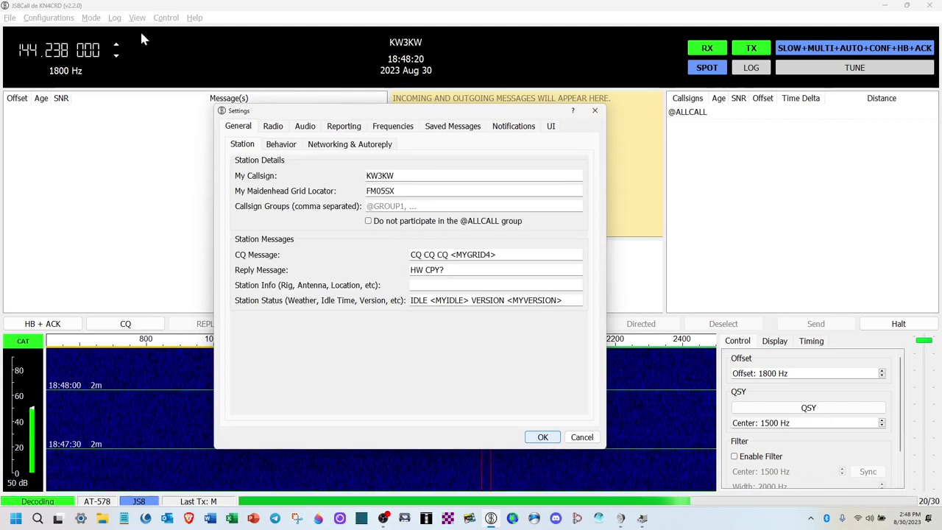
Review the modulation soundcard devices, the CAT control parameters and the rig's PTT options in the settings
click(305, 127)
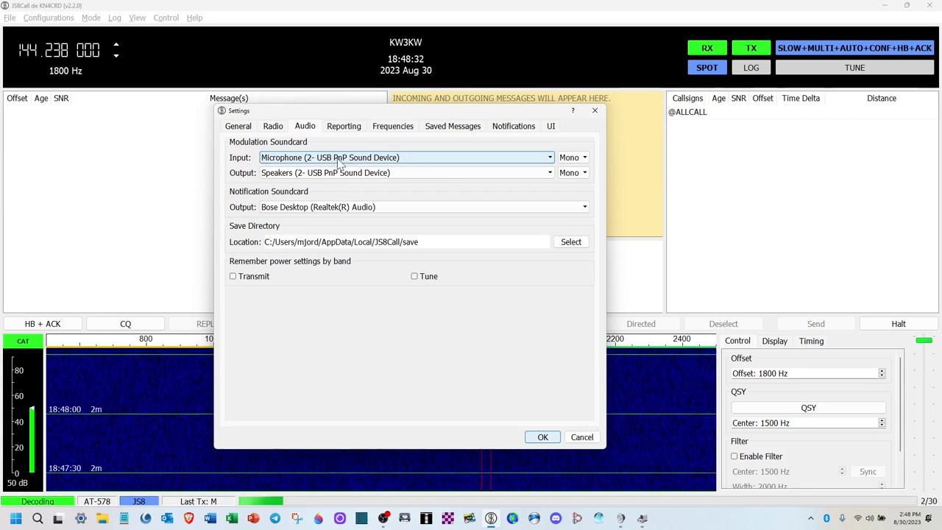
click(279, 130)
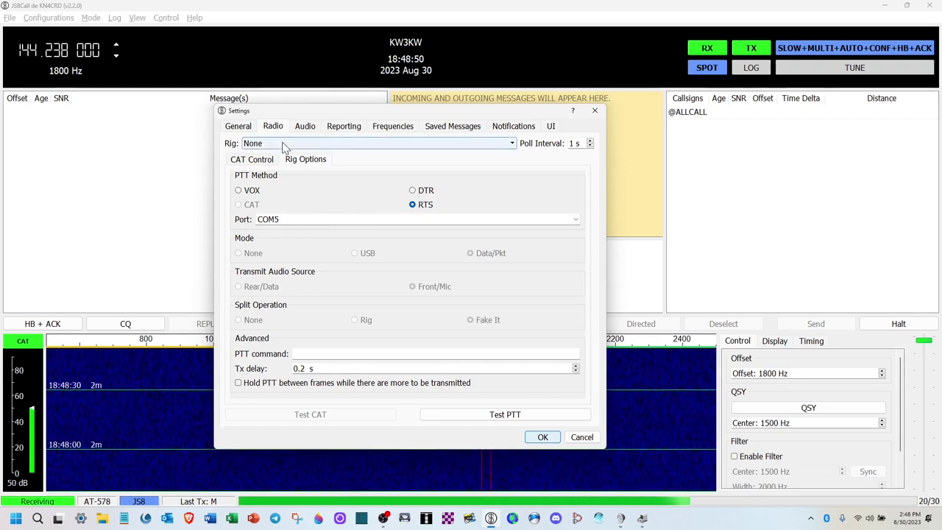
click(265, 165)
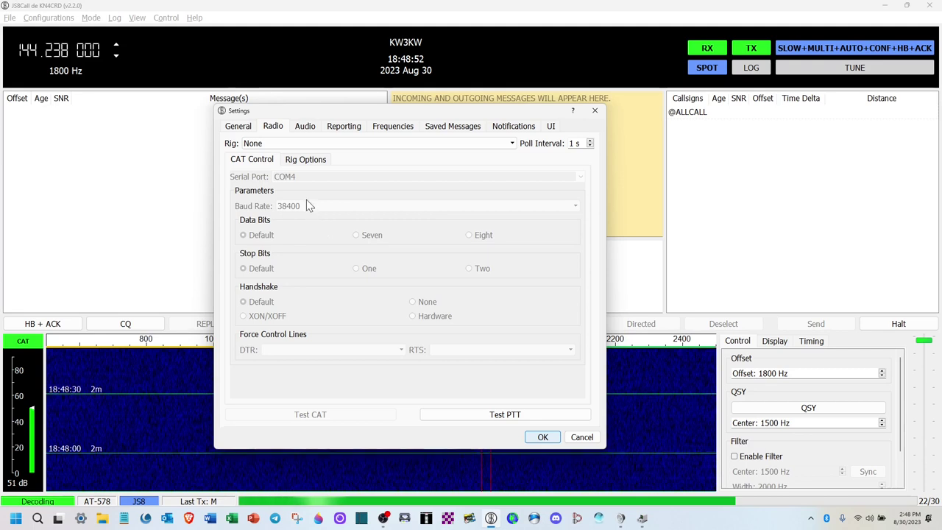
click(311, 160)
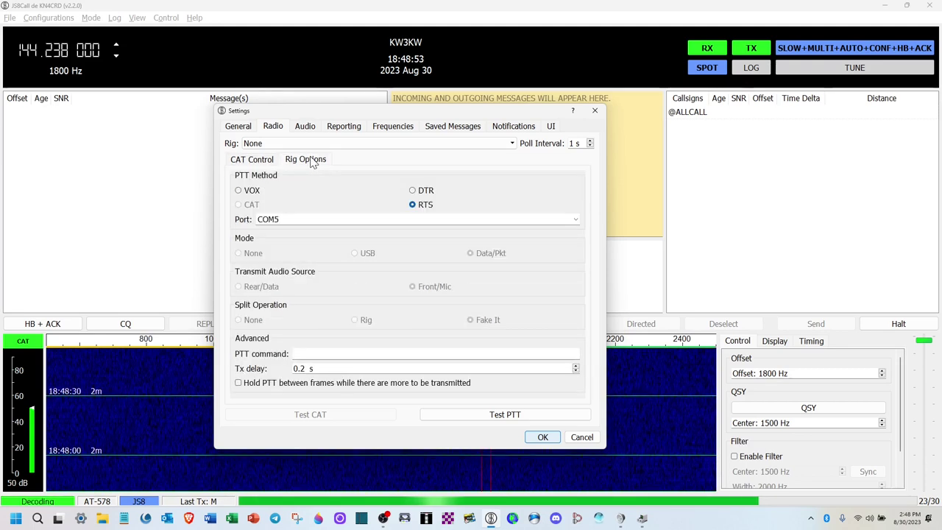
Test the PTT by keying and releasing the radio, and accept the settings
click(514, 417)
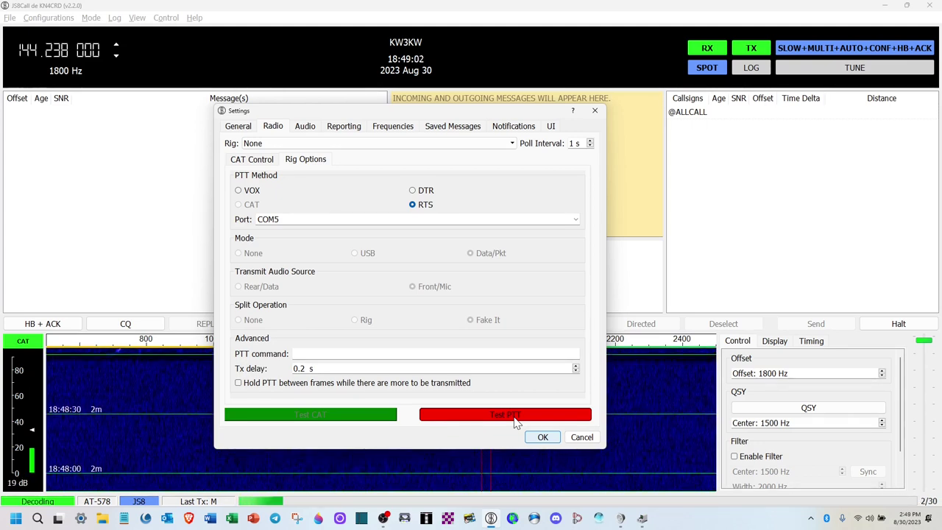
click(514, 417)
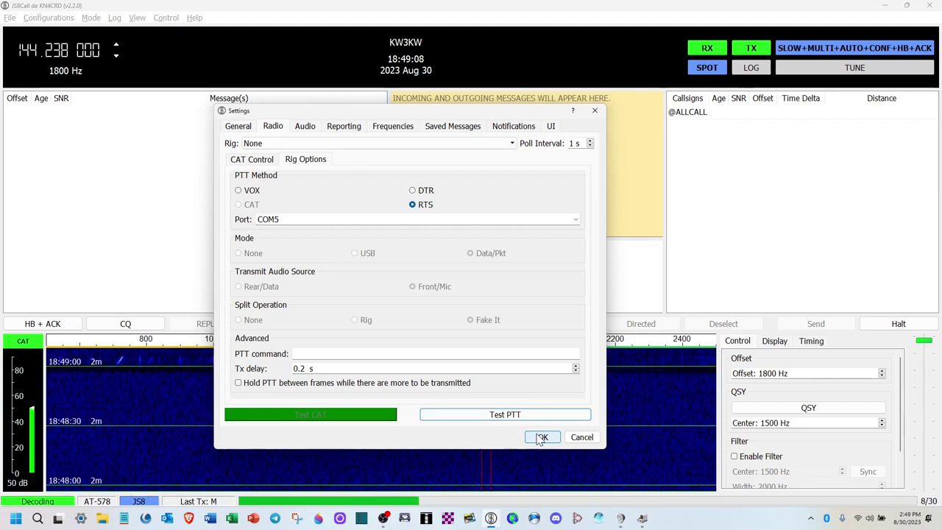
click(542, 437)
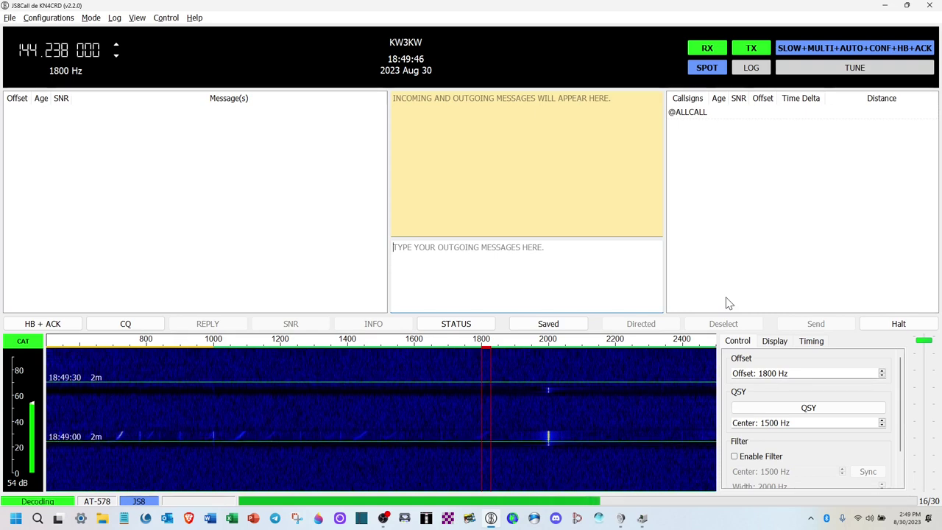
Switch to the Sound dialog, review the levels of the USB PnP Sound Device speakers and return to JS8Call
key(alt+Tab)
key(alt+Tab)
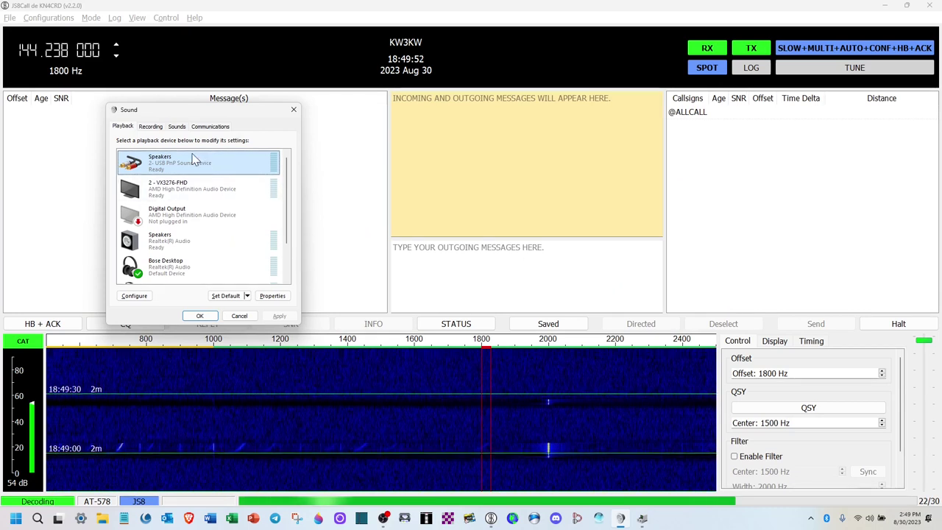
click(150, 126)
click(127, 127)
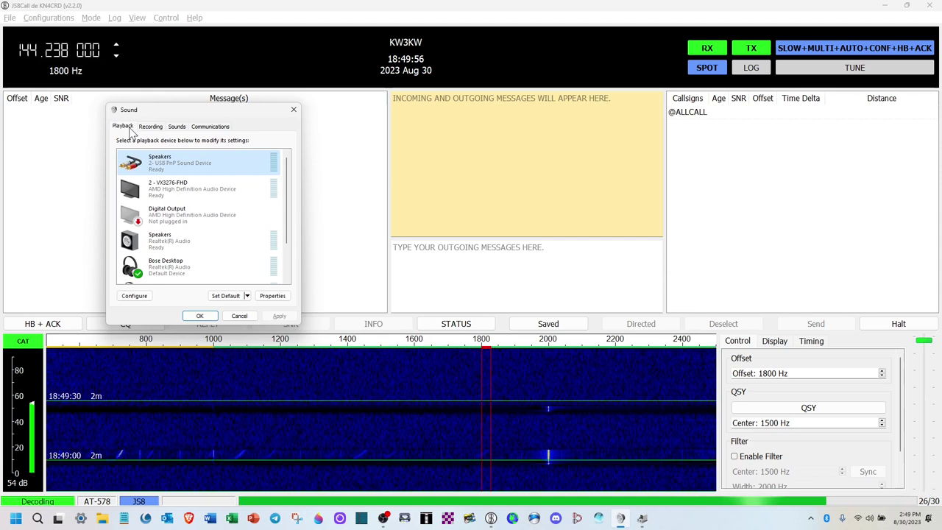
double_click(168, 163)
click(163, 163)
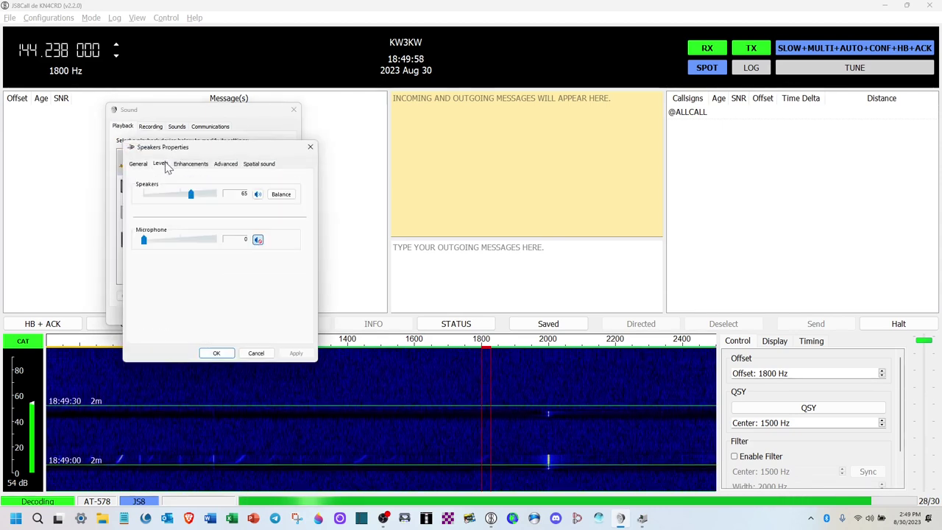
click(310, 147)
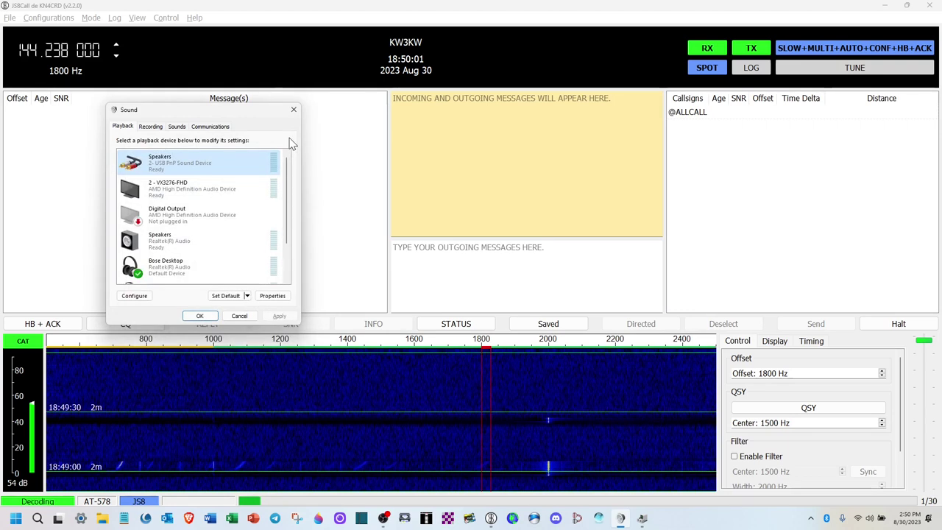
click(783, 175)
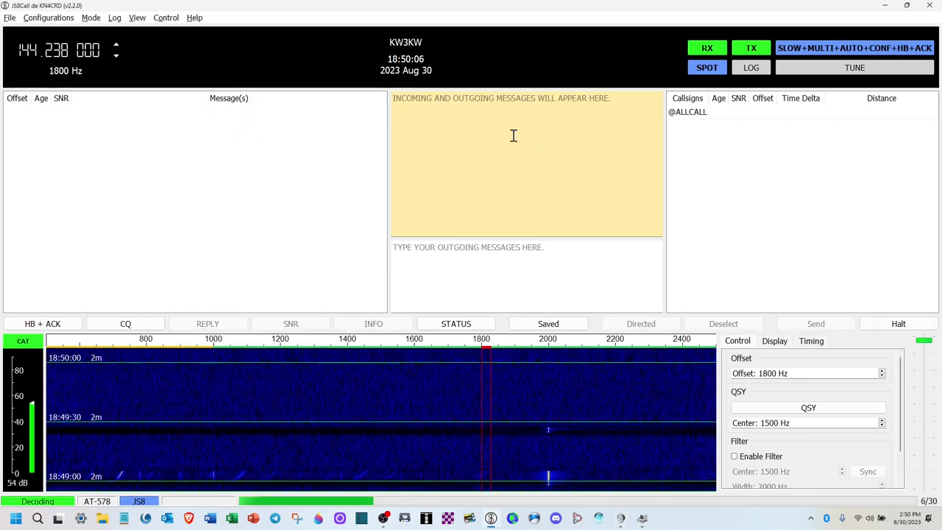
Write the station callsign followed by "TESTING 2M ON JS8CALL" as the outgoing message and send it
click(417, 248)
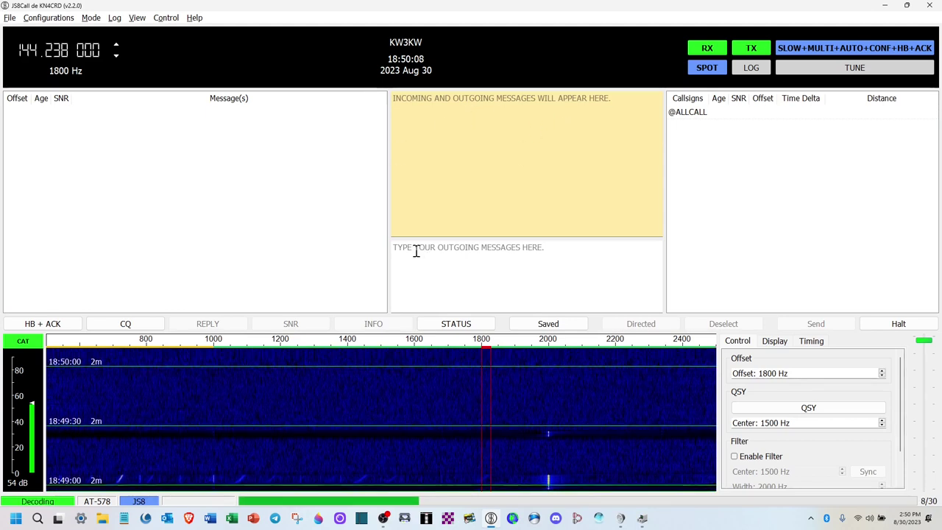
text(KW3KW TESTING 2M ON JS8CALL)
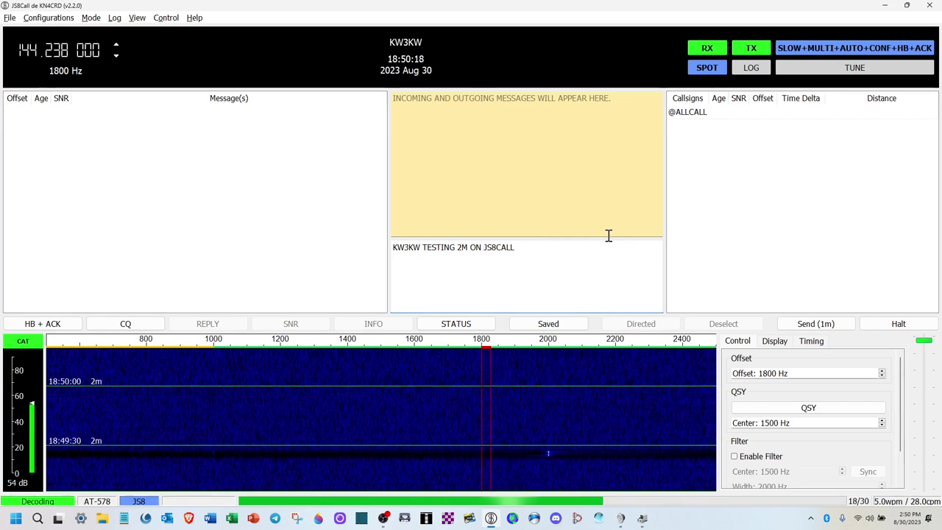
key(Return)
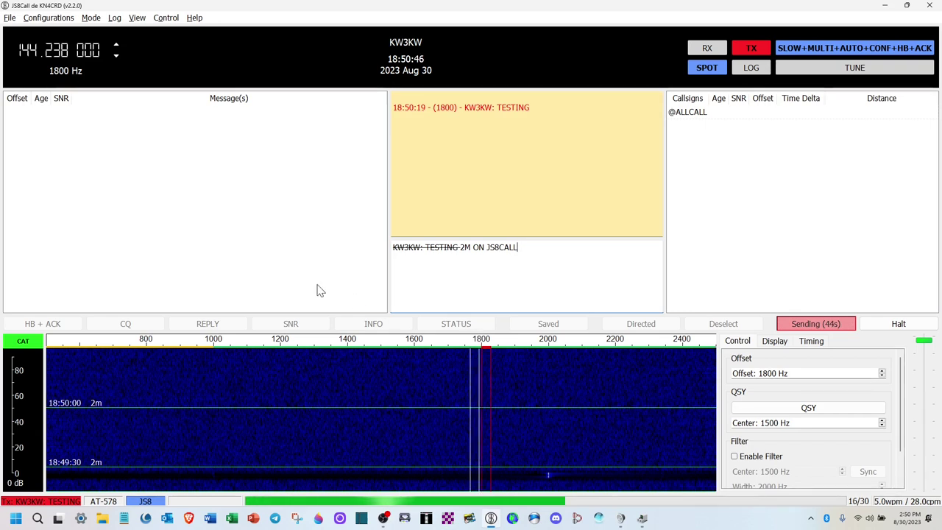
click(90, 20)
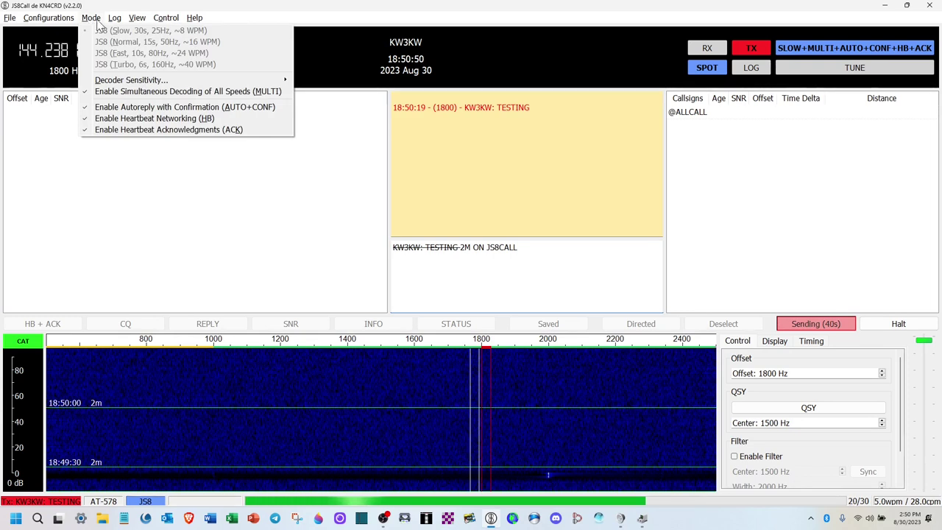
mouse_move(114, 22)
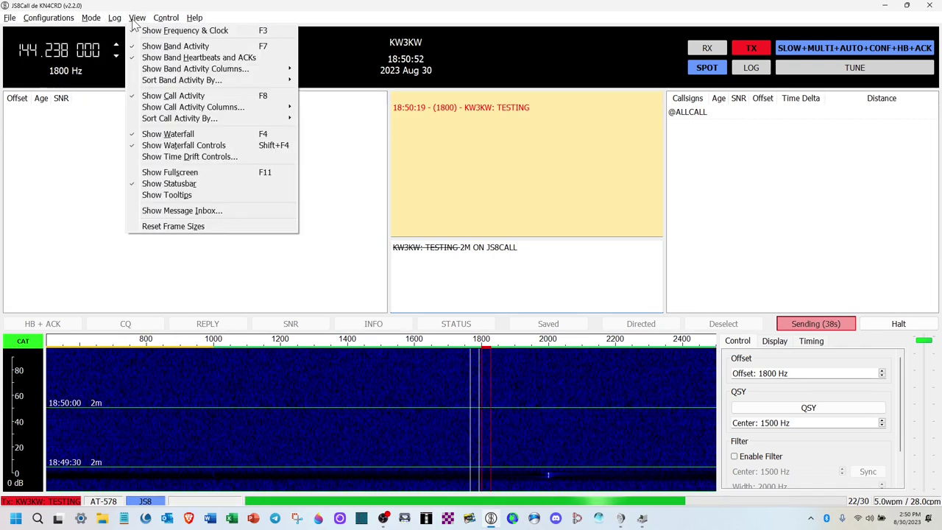
mouse_move(171, 22)
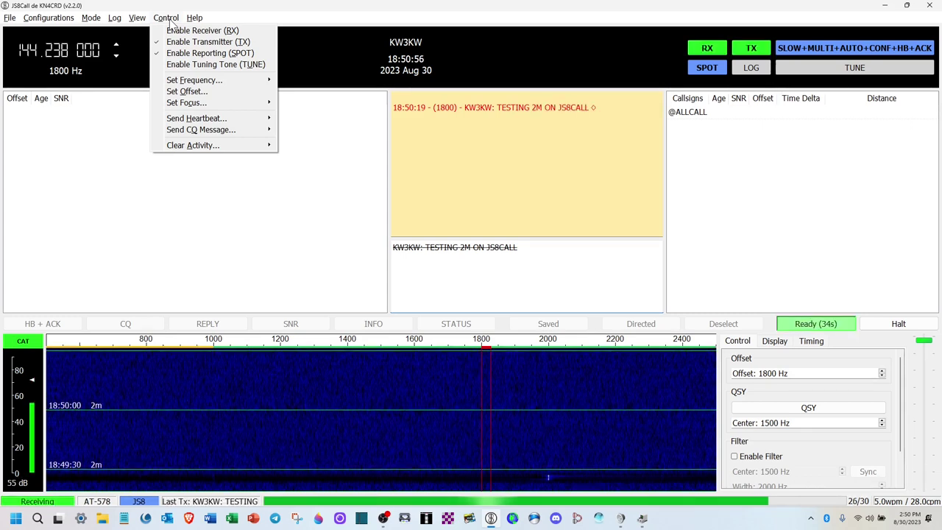
click(103, 183)
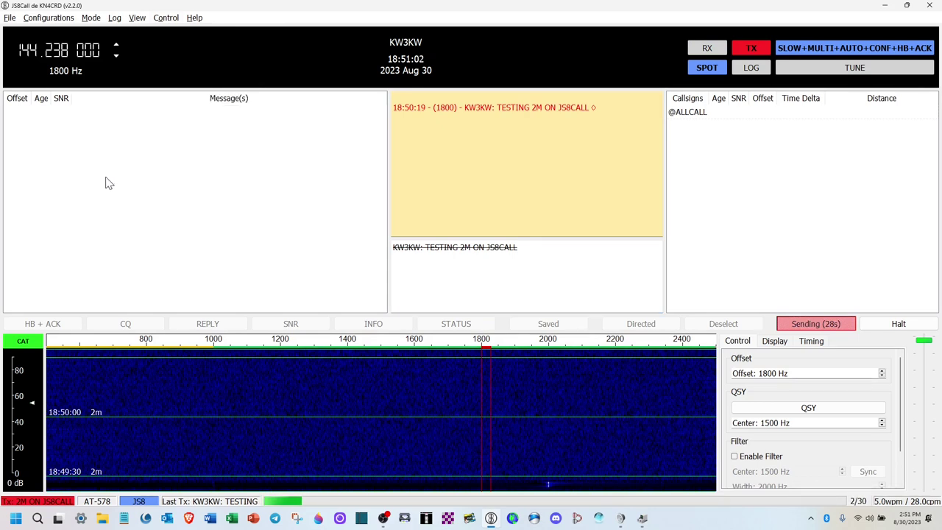